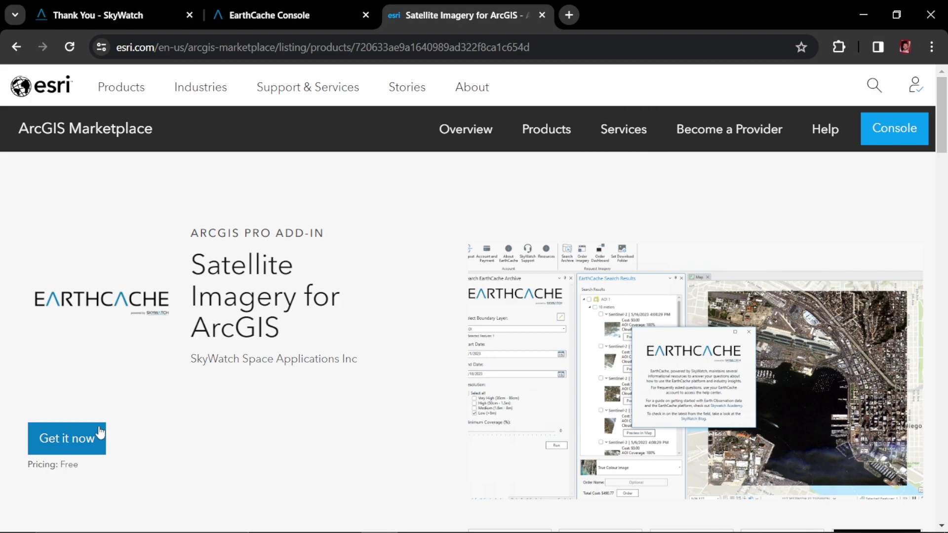
Step: Request the free EarthCache add-in from ArcGIS Marketplace and review the request form
{"action": "left_click", "coordinate": [61, 436]}
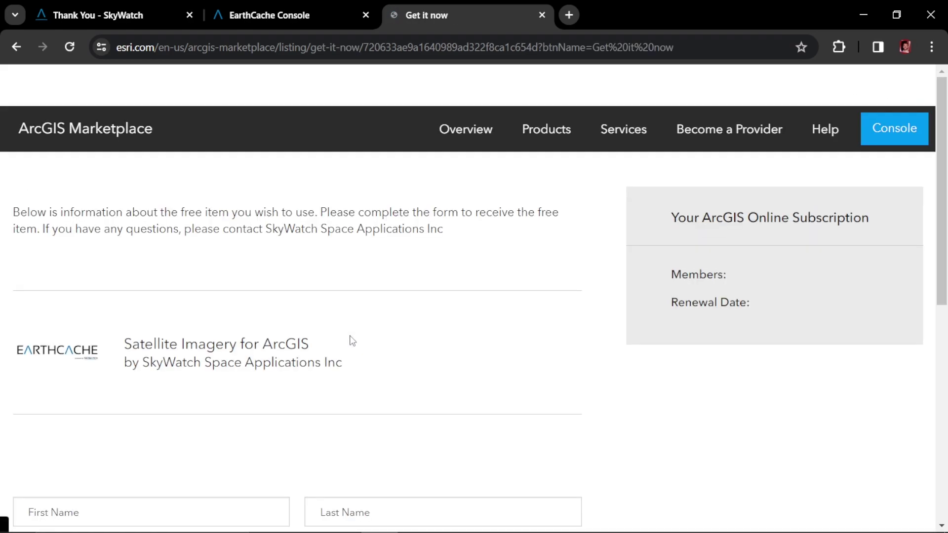
{"action": "scroll", "coordinate": [352, 340], "scroll_direction": "down", "scroll_amount": 5}
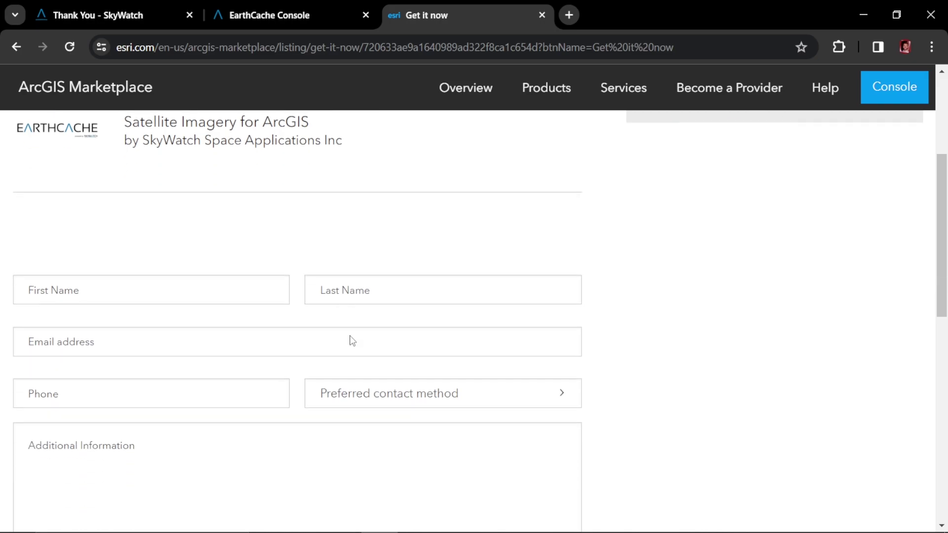
{"action": "scroll", "coordinate": [351, 335], "scroll_direction": "down", "scroll_amount": 3}
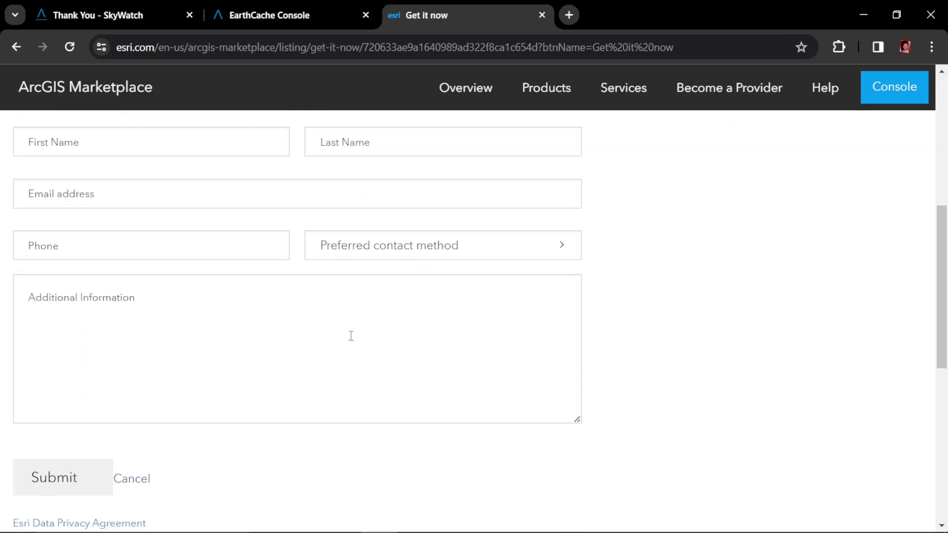
{"action": "scroll", "coordinate": [351, 336], "scroll_direction": "up", "scroll_amount": 8}
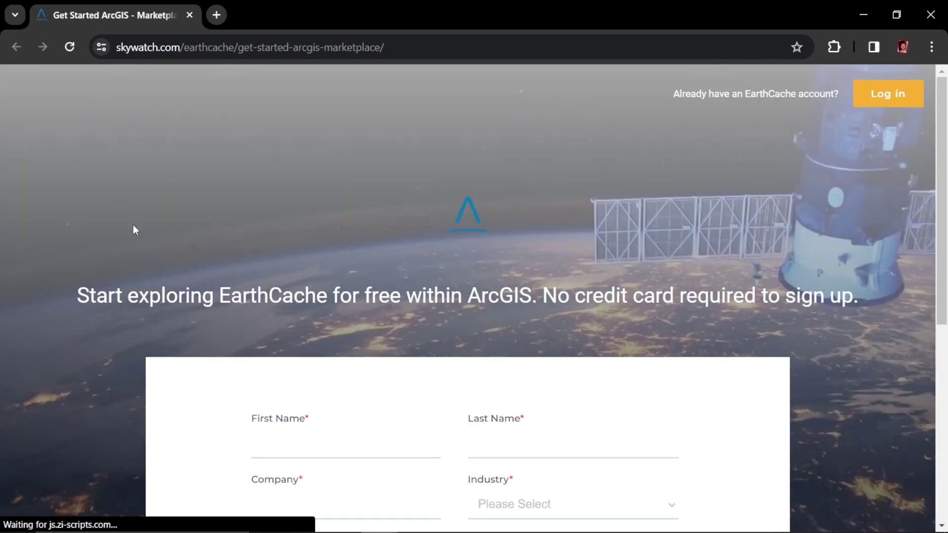
Step: Scroll the SkyWatch Get Started page down to the EarthCache sign-up form
{"action": "scroll", "coordinate": [172, 265], "scroll_direction": "down", "scroll_amount": 6}
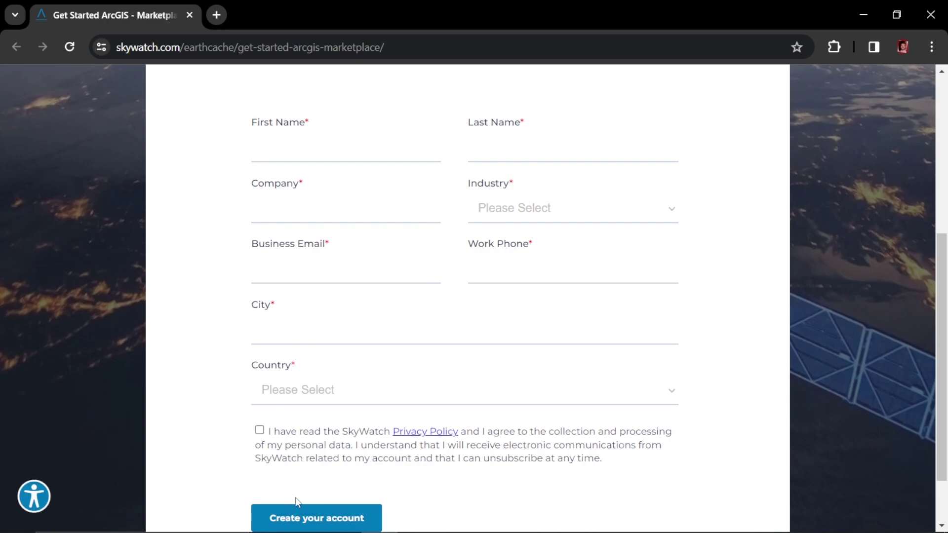
Step: Close the browser and log in to EarthCache from ArcGIS Pro's EarthCache tab
{"action": "left_click", "coordinate": [931, 15]}
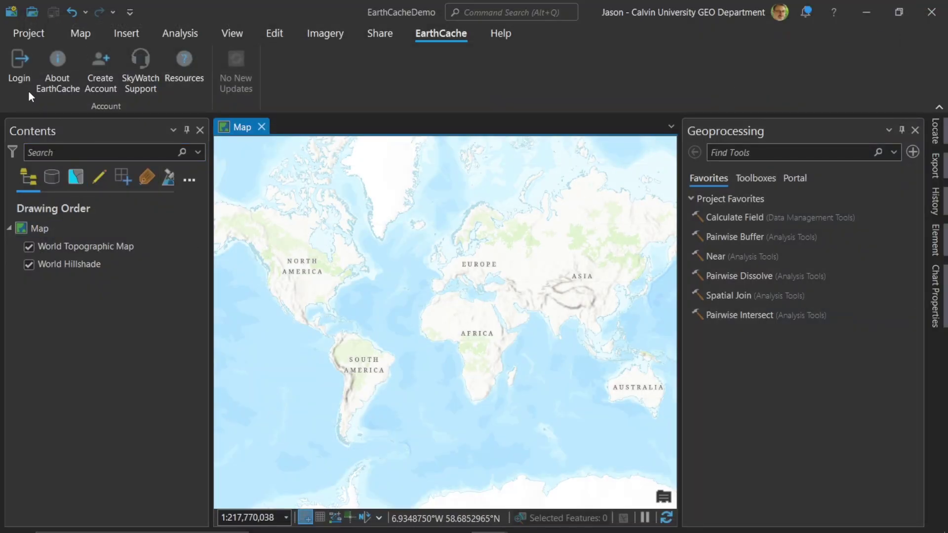
{"action": "left_click", "coordinate": [16, 61]}
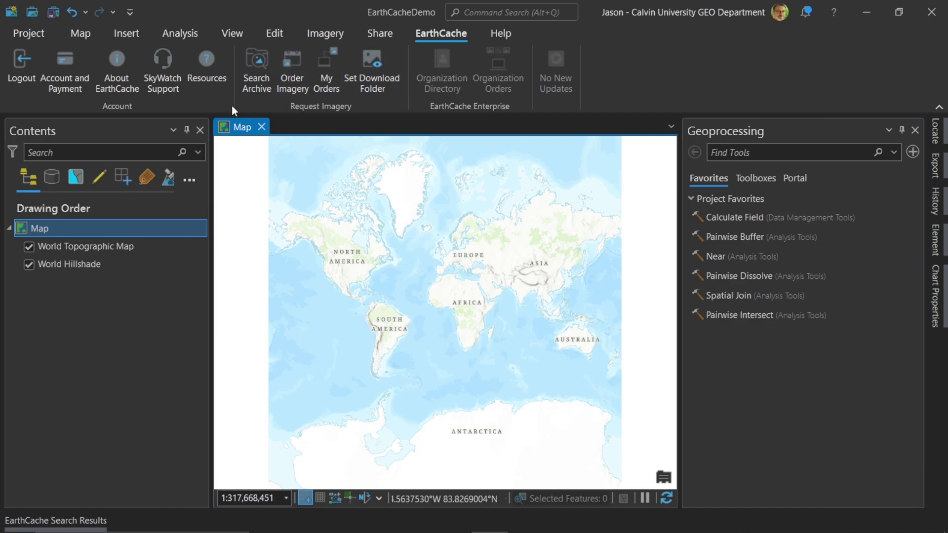
Step: Open Search EarthCache Archive, showing 12/1–12/6/2023, Low resolution and 80% coverage defaults
{"action": "left_click", "coordinate": [257, 62]}
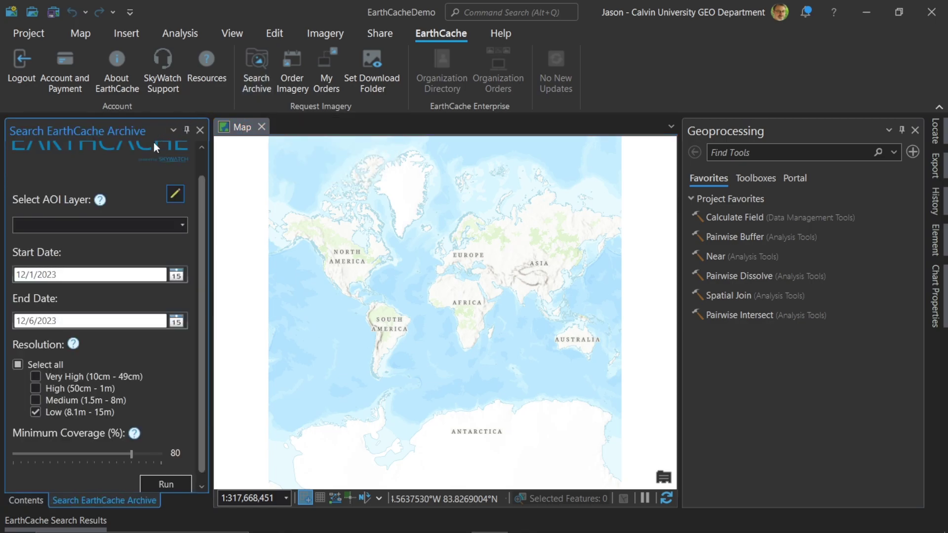
{"action": "scroll", "coordinate": [121, 177], "scroll_direction": "up", "scroll_amount": 1}
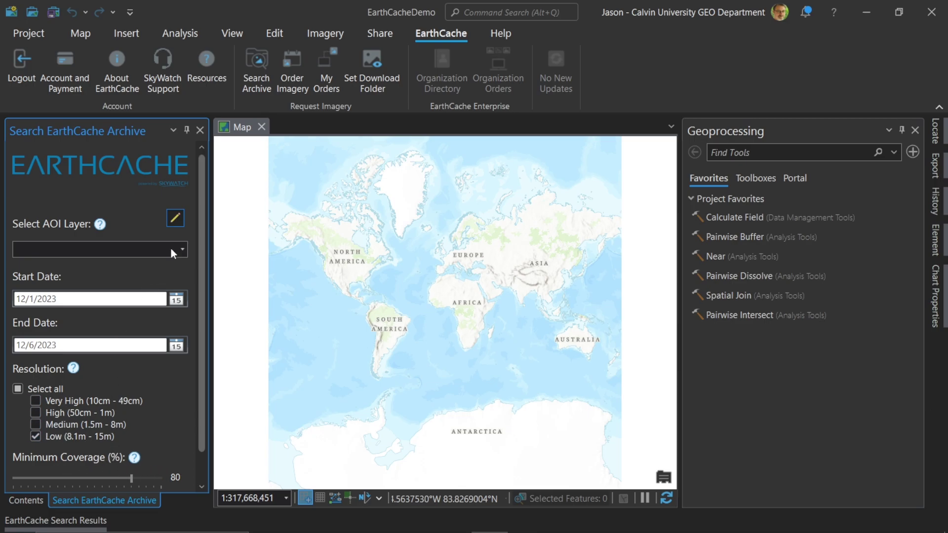
Step: Zoom the map to Calvin University and draw a rectangular AOI around the campus
{"action": "scroll", "coordinate": [359, 292], "scroll_direction": "up", "scroll_amount": 2}
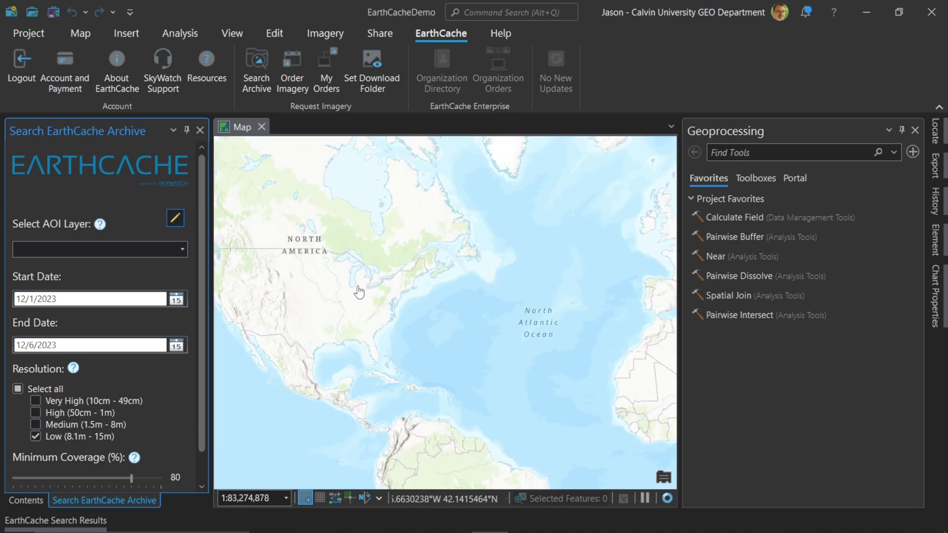
{"action": "scroll", "coordinate": [359, 292], "scroll_direction": "up", "scroll_amount": 4}
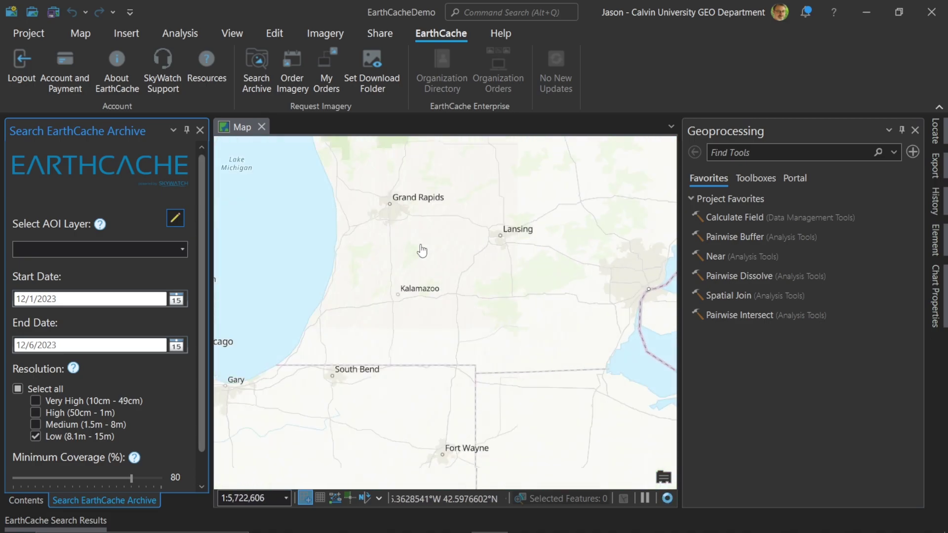
{"action": "scroll", "coordinate": [422, 250], "scroll_direction": "up", "scroll_amount": 5}
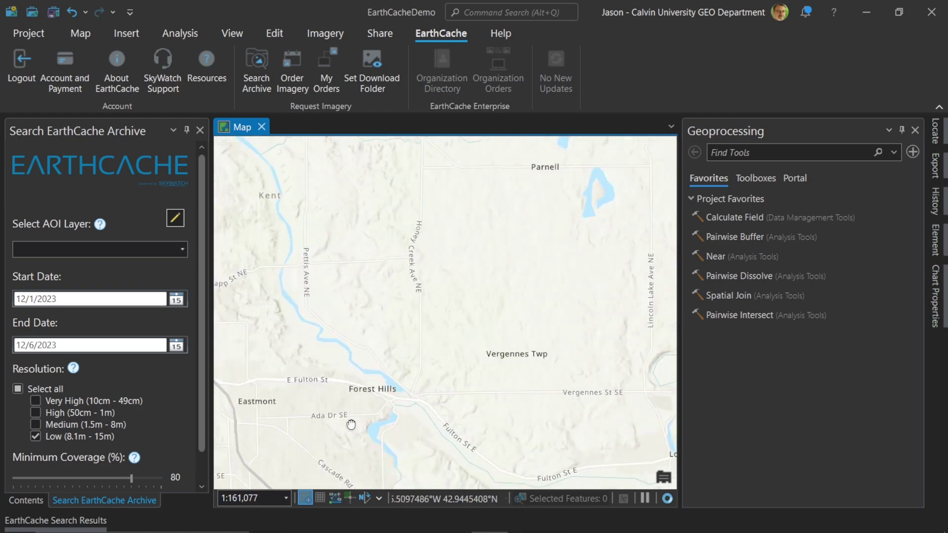
{"action": "left_click_drag", "start_coordinate": [353, 419], "coordinate": [469, 292]}
{"action": "scroll", "coordinate": [470, 292], "scroll_direction": "up", "scroll_amount": 2}
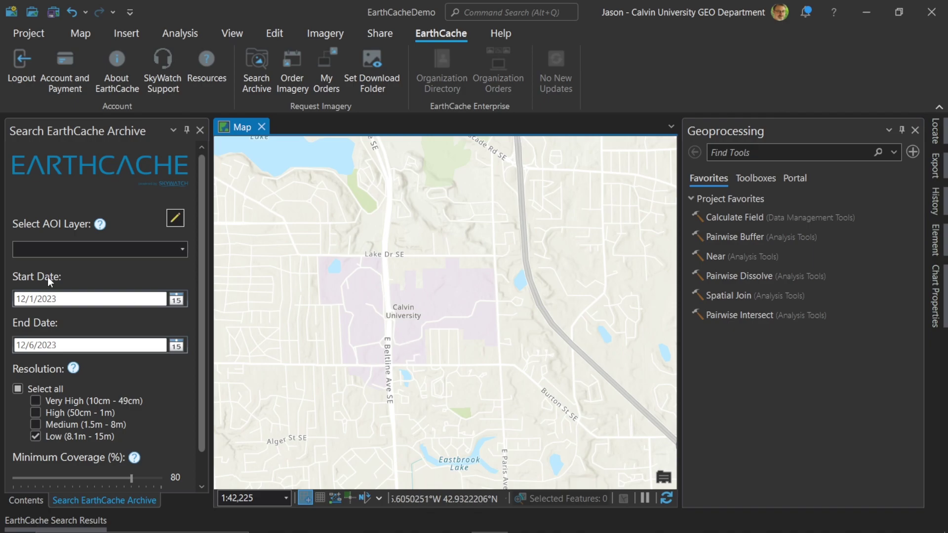
{"action": "left_click", "coordinate": [171, 221]}
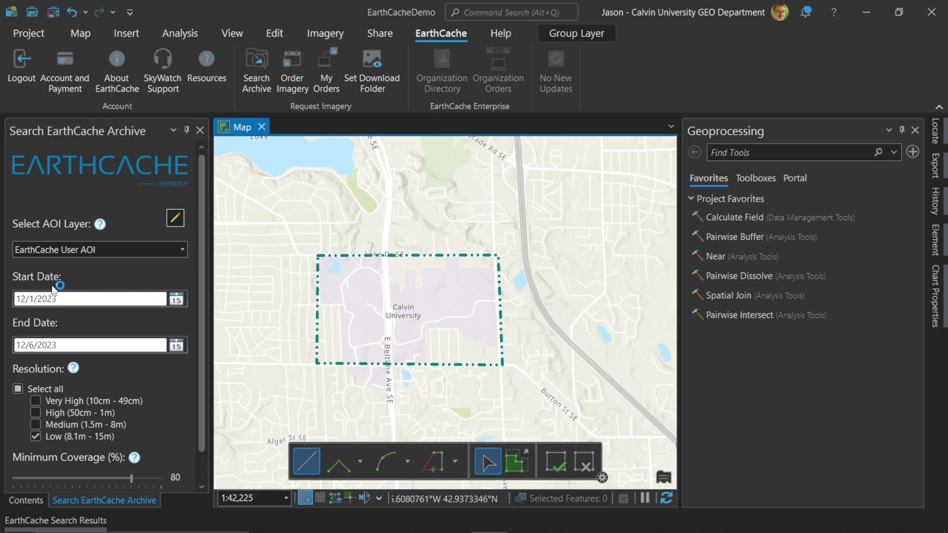
Step: Set the start date to 1/1/2023, dock the search pane right, and run the search
{"action": "left_click", "coordinate": [24, 299]}
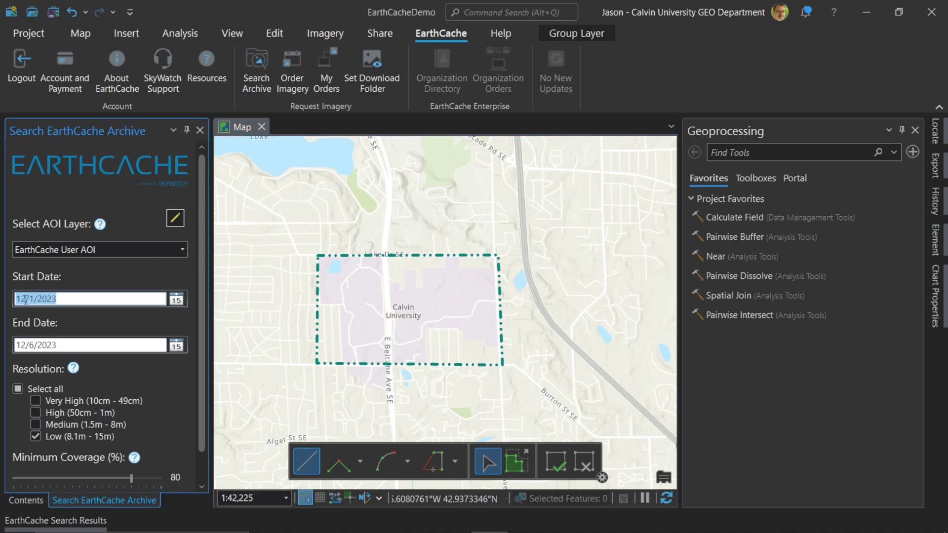
{"action": "key", "text": "BackSpace"}
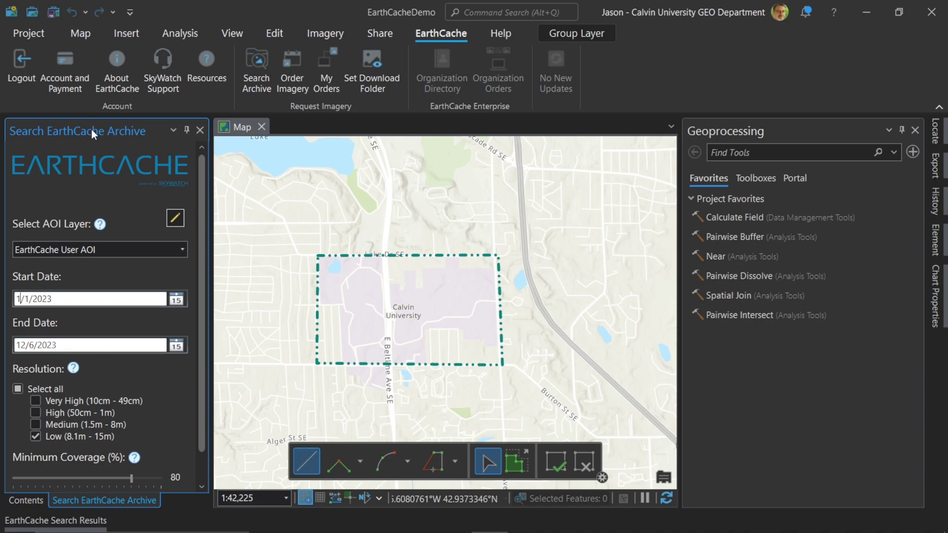
{"action": "left_click_drag", "start_coordinate": [94, 133], "coordinate": [929, 327]}
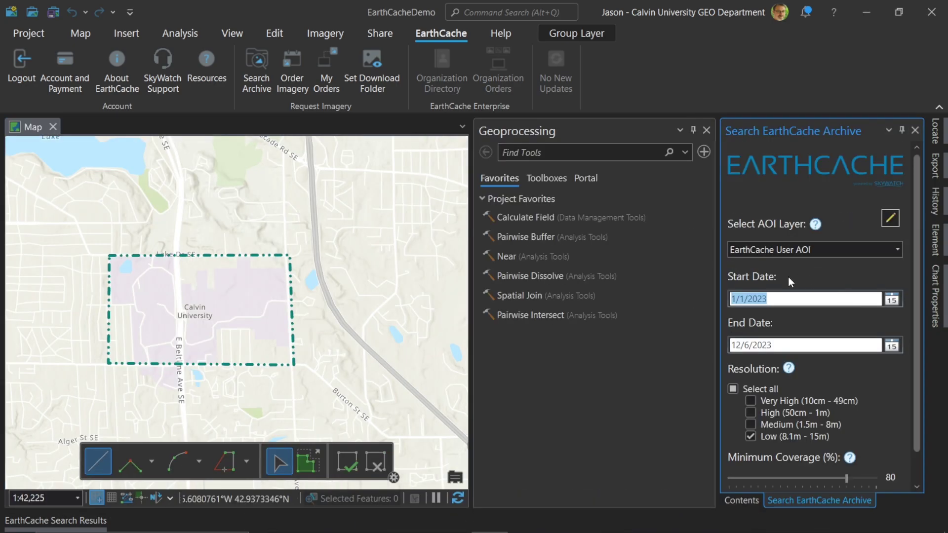
{"action": "left_click", "coordinate": [706, 130]}
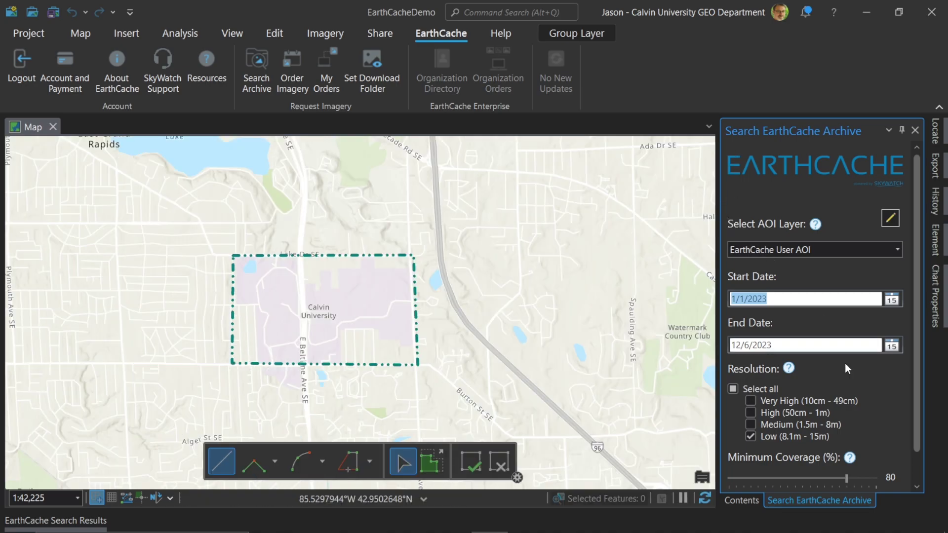
{"action": "scroll", "coordinate": [846, 367], "scroll_direction": "down", "scroll_amount": 1}
{"action": "left_click", "coordinate": [883, 477]}
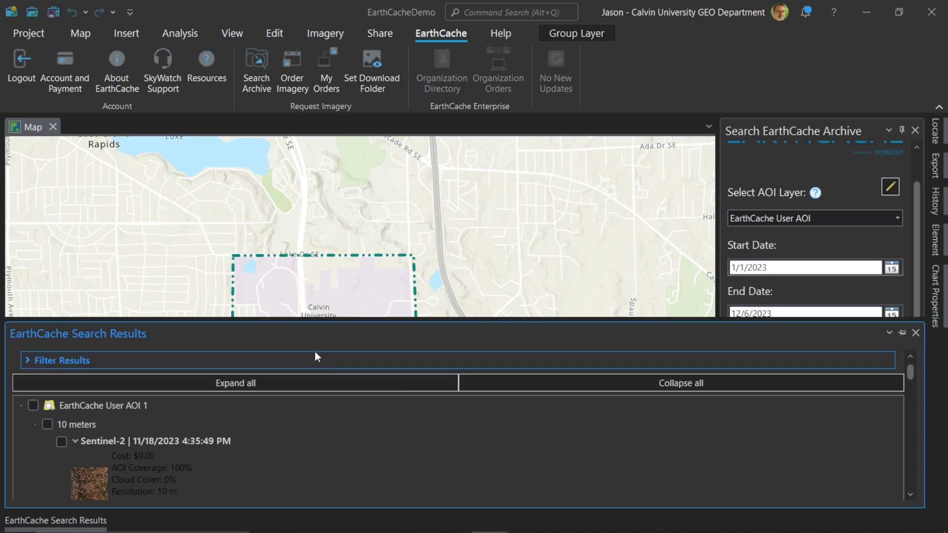
Step: Dock the search results beside the search settings and browse the listed scenes
{"action": "left_click_drag", "start_coordinate": [312, 327], "coordinate": [845, 295]}
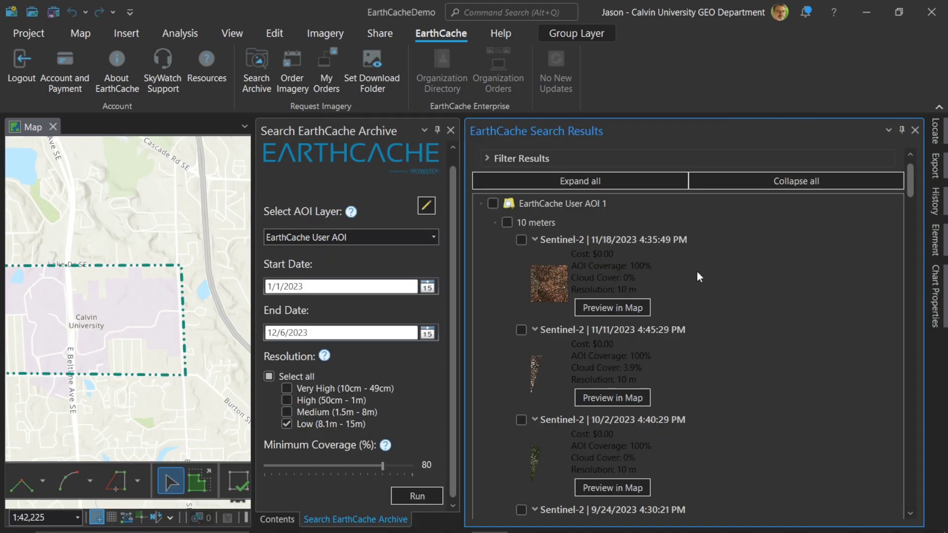
{"action": "scroll", "coordinate": [716, 260], "scroll_direction": "down", "scroll_amount": 3}
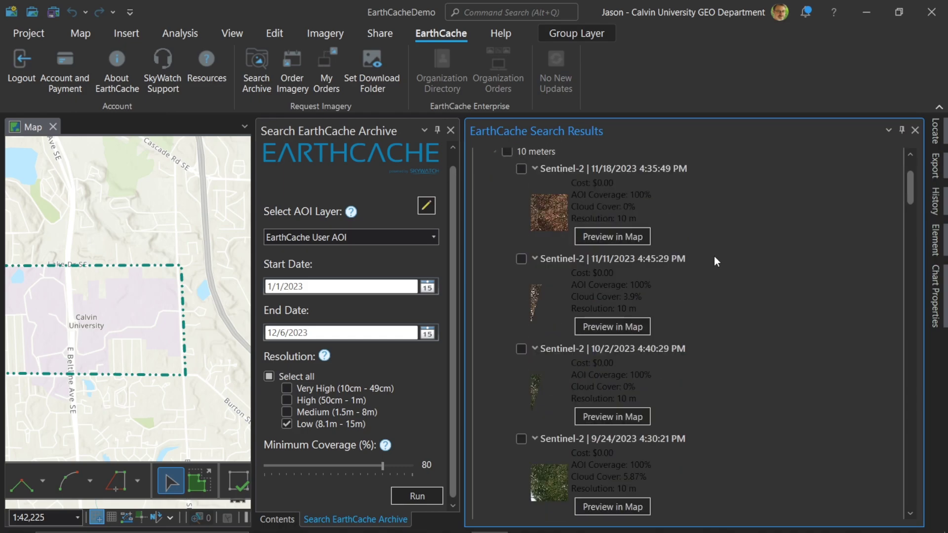
{"action": "scroll", "coordinate": [715, 261], "scroll_direction": "down", "scroll_amount": 4}
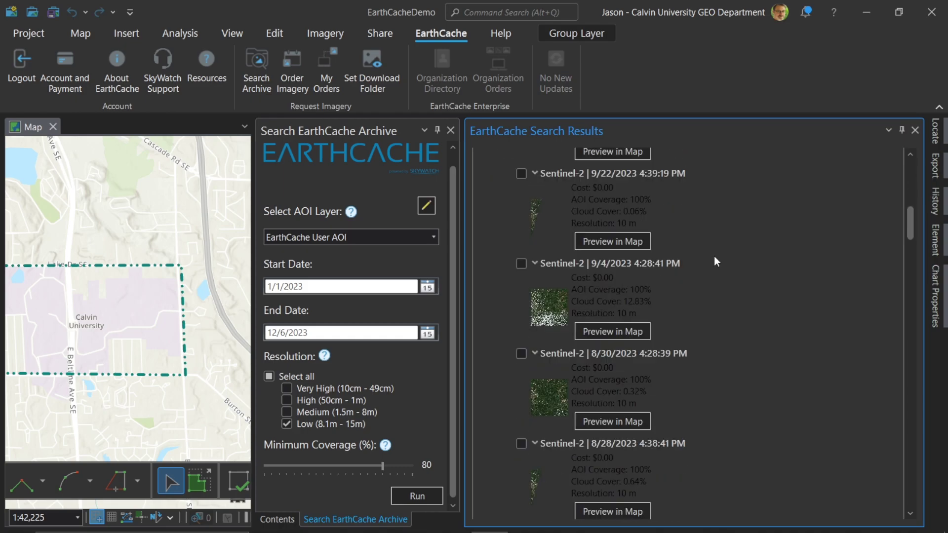
{"action": "scroll", "coordinate": [715, 261], "scroll_direction": "up", "scroll_amount": 6}
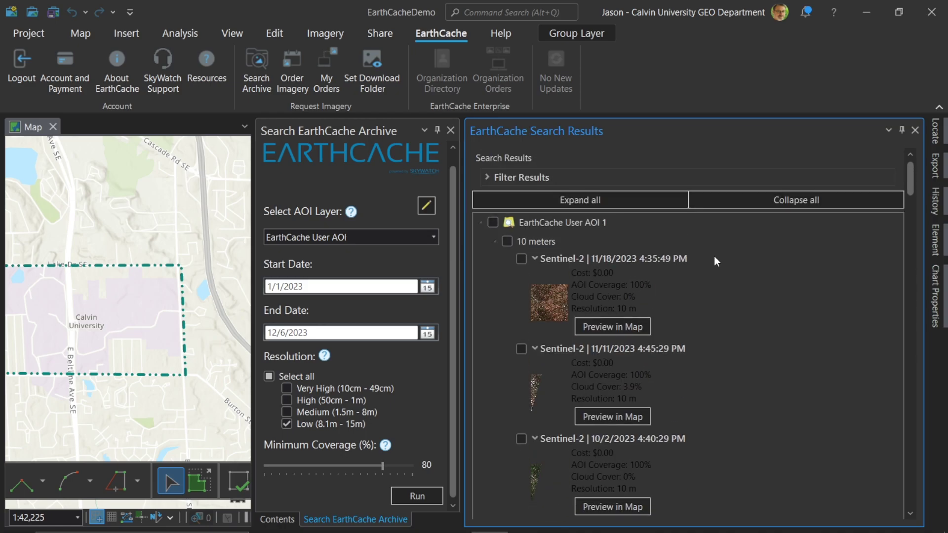
{"action": "scroll", "coordinate": [521, 259], "scroll_direction": "down", "scroll_amount": 1}
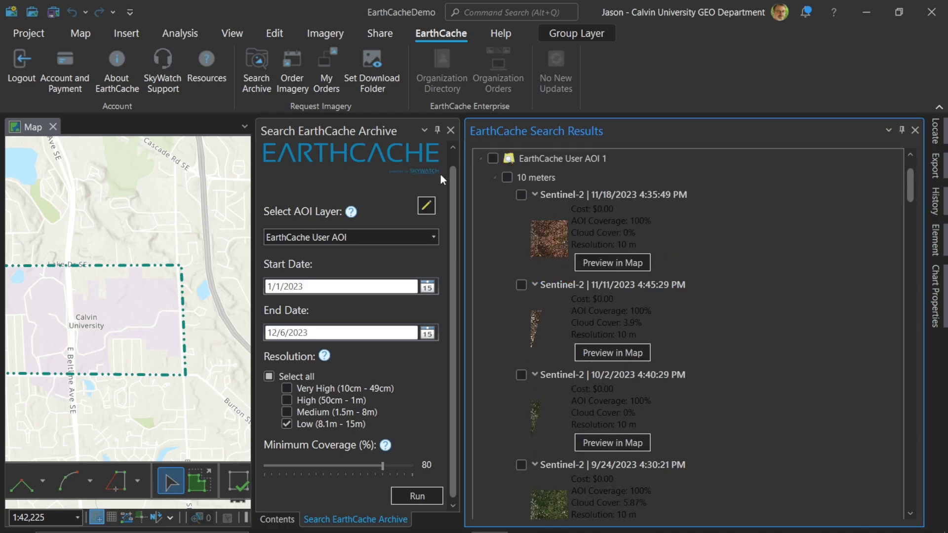
Step: Select the 11/18/2023 Sentinel-2 scene and preview it on the map over campus
{"action": "left_click", "coordinate": [521, 195]}
{"action": "left_click", "coordinate": [615, 265]}
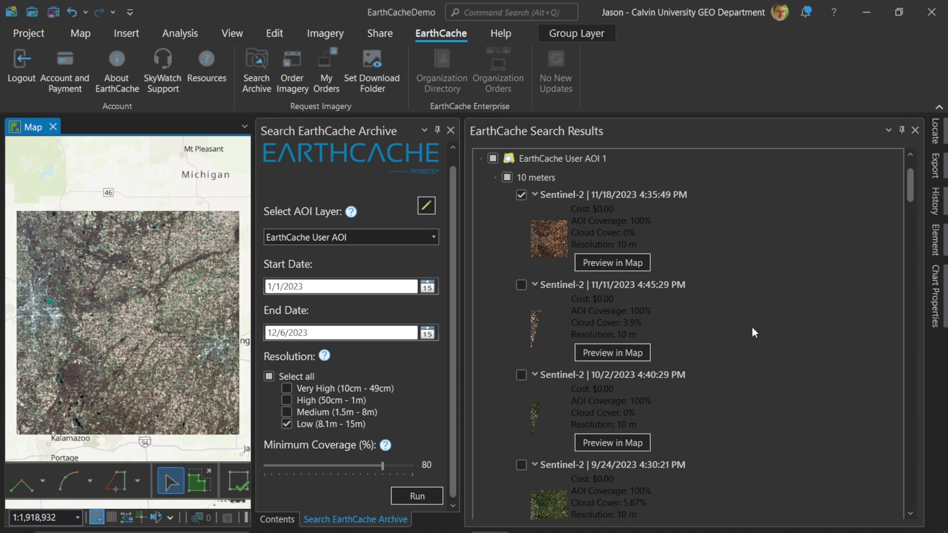
{"action": "scroll", "coordinate": [44, 300], "scroll_direction": "up", "scroll_amount": 2}
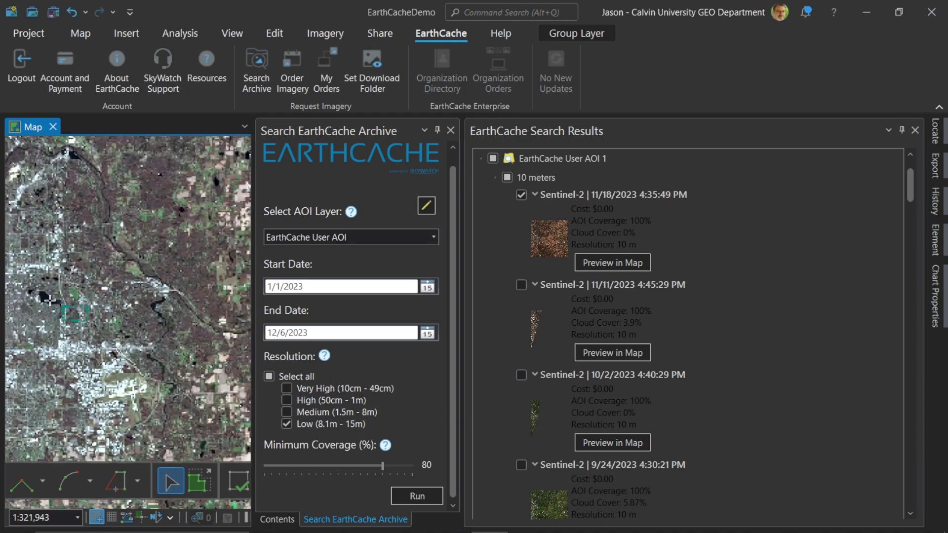
{"action": "scroll", "coordinate": [49, 300], "scroll_direction": "up", "scroll_amount": 3}
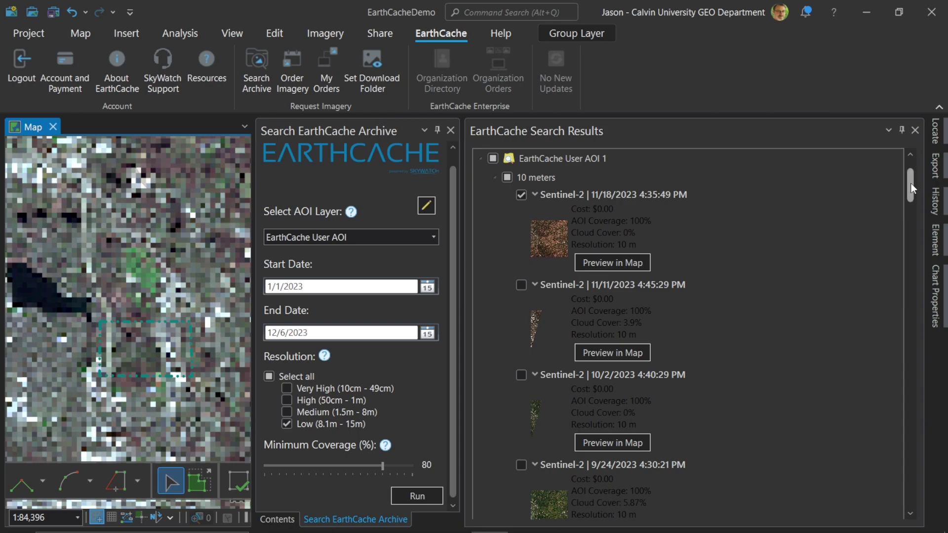
{"action": "left_click_drag", "start_coordinate": [911, 183], "coordinate": [931, 496]}
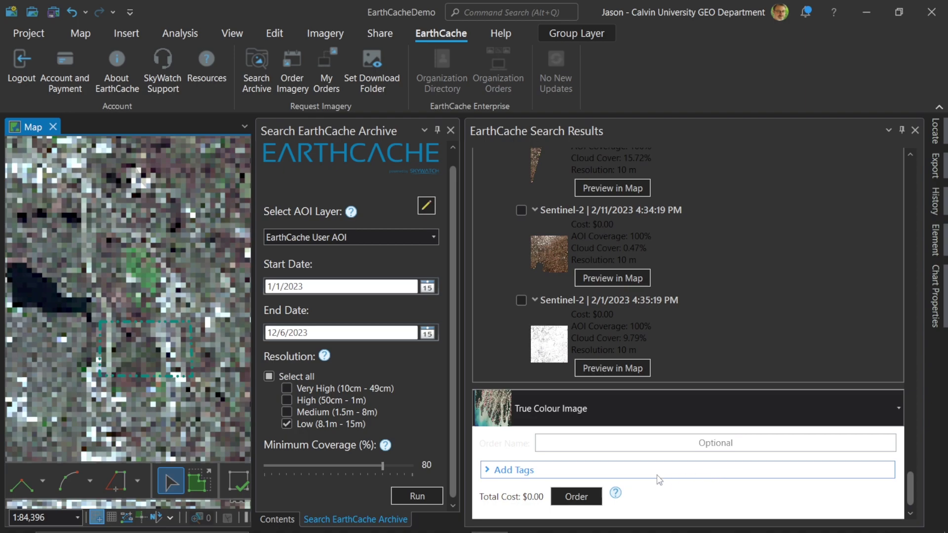
Step: Tag the True Colour Image order with the label 'CalvinUniversityNov2023'
{"action": "left_click", "coordinate": [488, 470]}
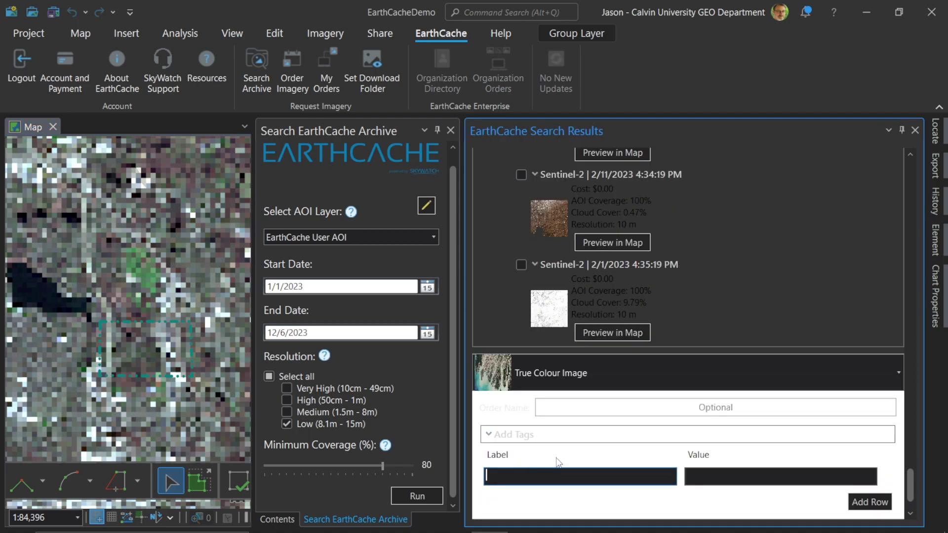
{"action": "type", "text": "CalvinUniversityNov2023"}
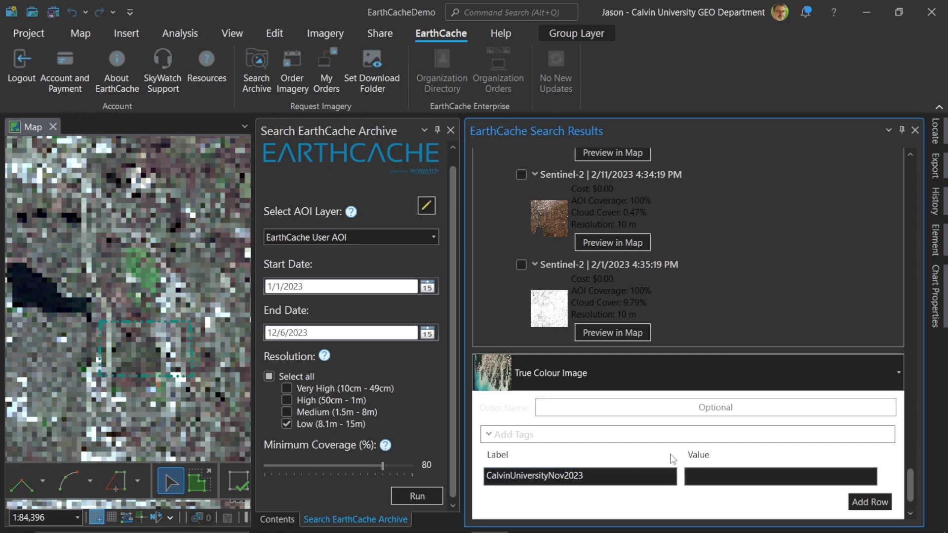
{"action": "left_click_drag", "start_coordinate": [912, 485], "coordinate": [914, 503]}
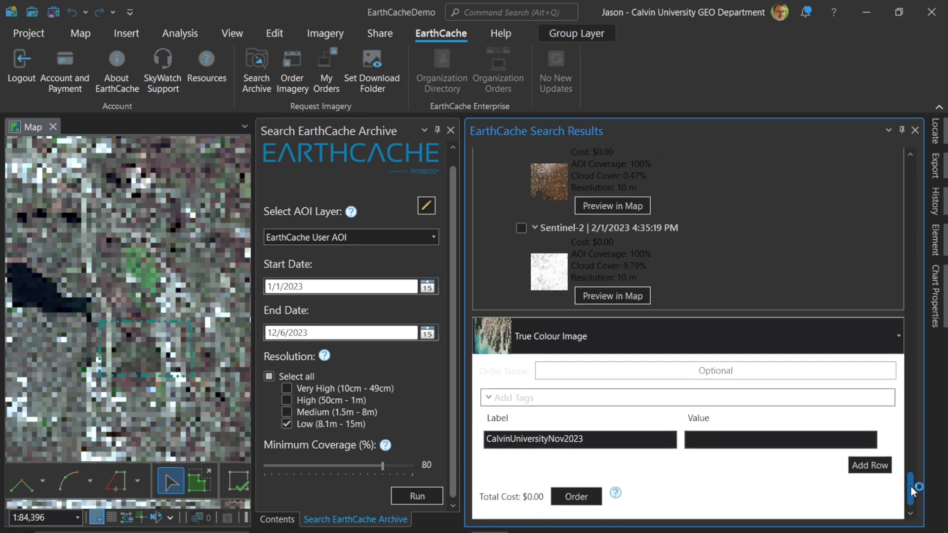
Step: Place and confirm the $0.00 true-colour Sentinel-2 order
{"action": "left_click", "coordinate": [589, 499]}
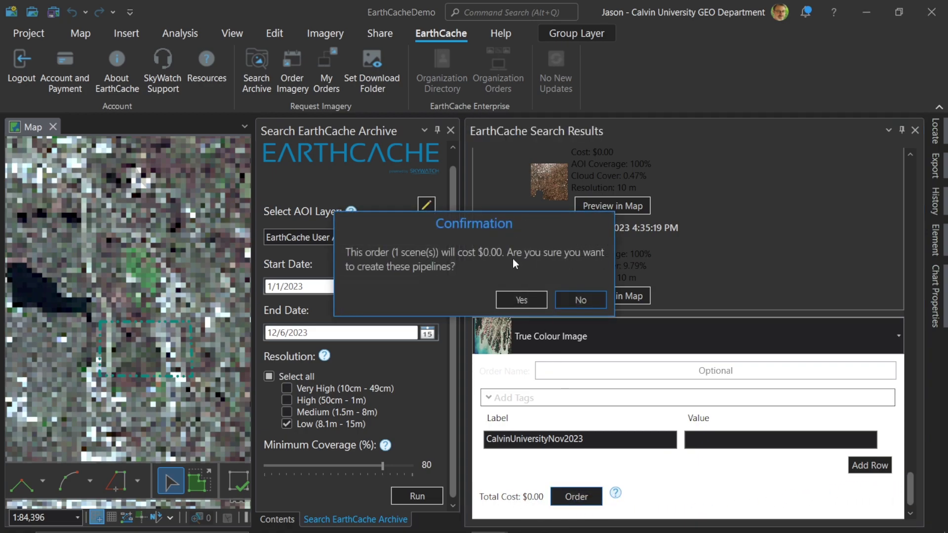
{"action": "left_click", "coordinate": [523, 298]}
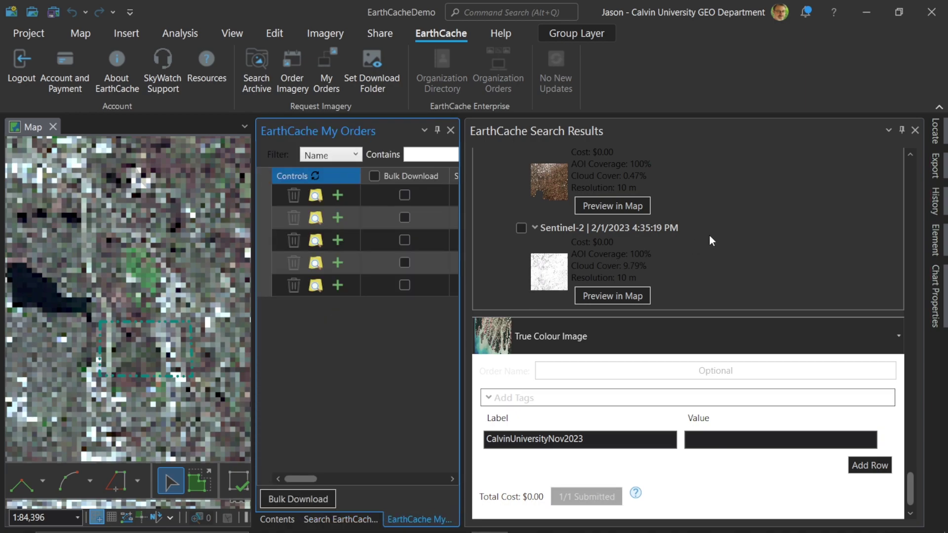
Step: Close Search Results, widen My Orders, and expand the pending EarthCache User AOI 1 order
{"action": "left_click", "coordinate": [916, 129]}
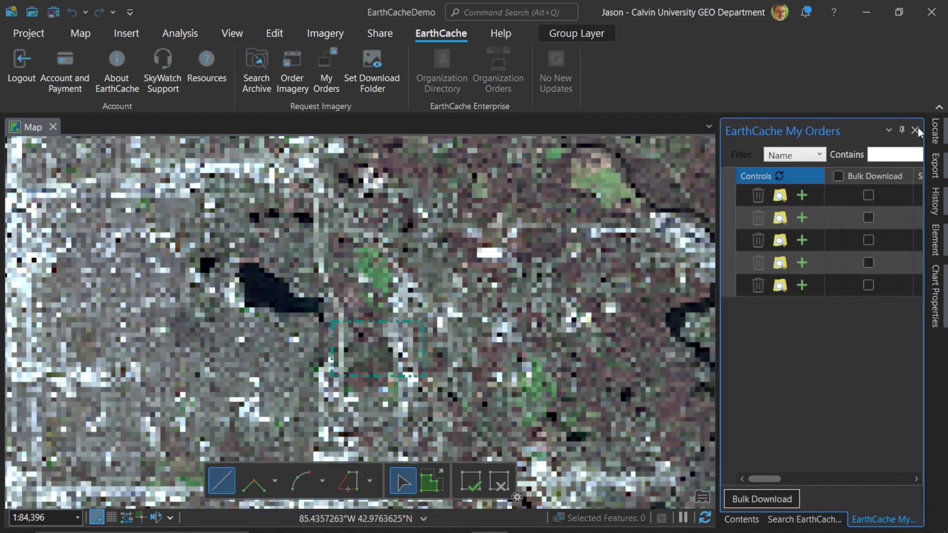
{"action": "left_click_drag", "start_coordinate": [717, 214], "coordinate": [374, 227]}
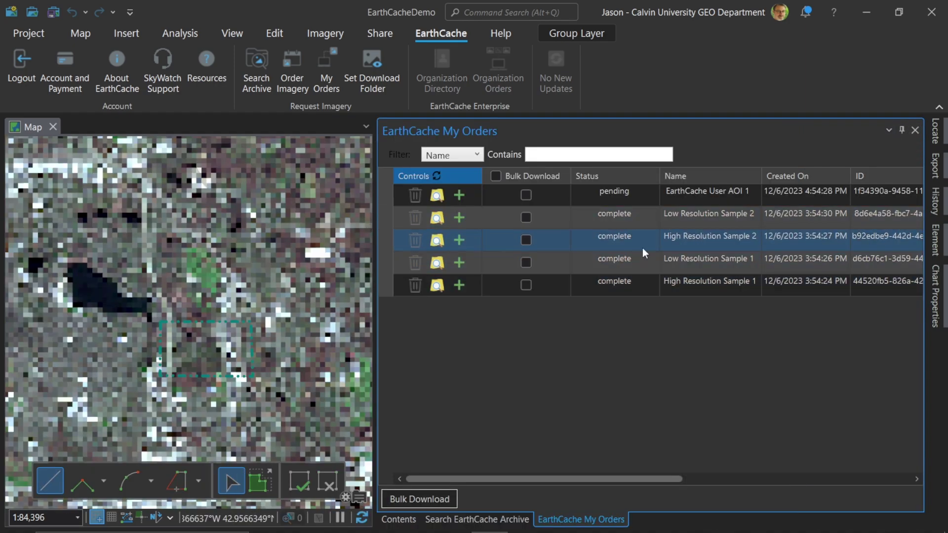
{"action": "left_click_drag", "start_coordinate": [619, 479], "coordinate": [671, 478]}
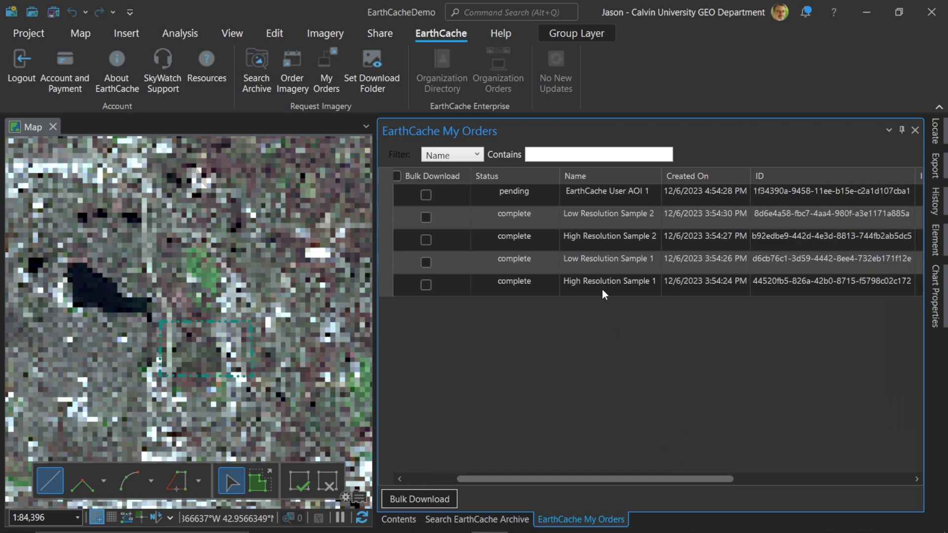
{"action": "left_click", "coordinate": [611, 212]}
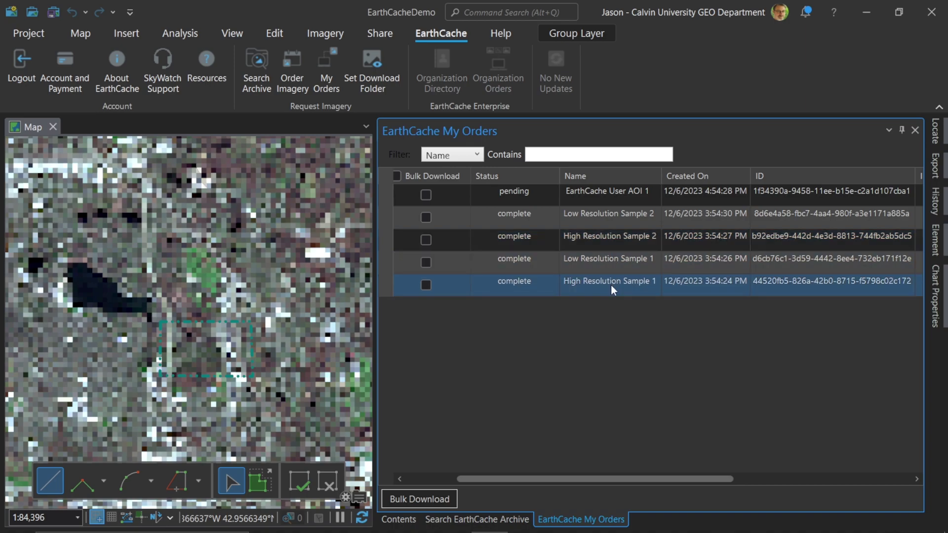
{"action": "left_click", "coordinate": [608, 198]}
{"action": "left_click", "coordinate": [518, 198]}
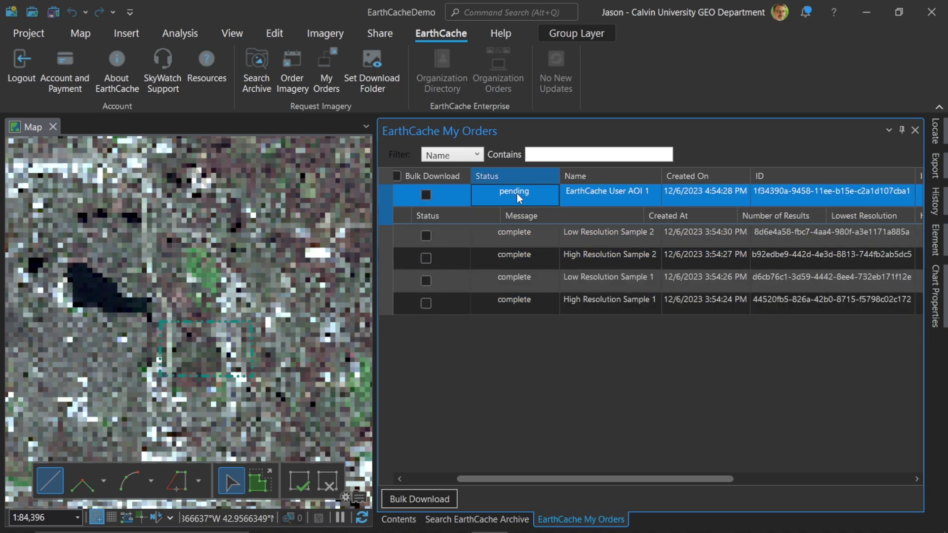
{"action": "left_click_drag", "start_coordinate": [633, 478], "coordinate": [531, 483]}
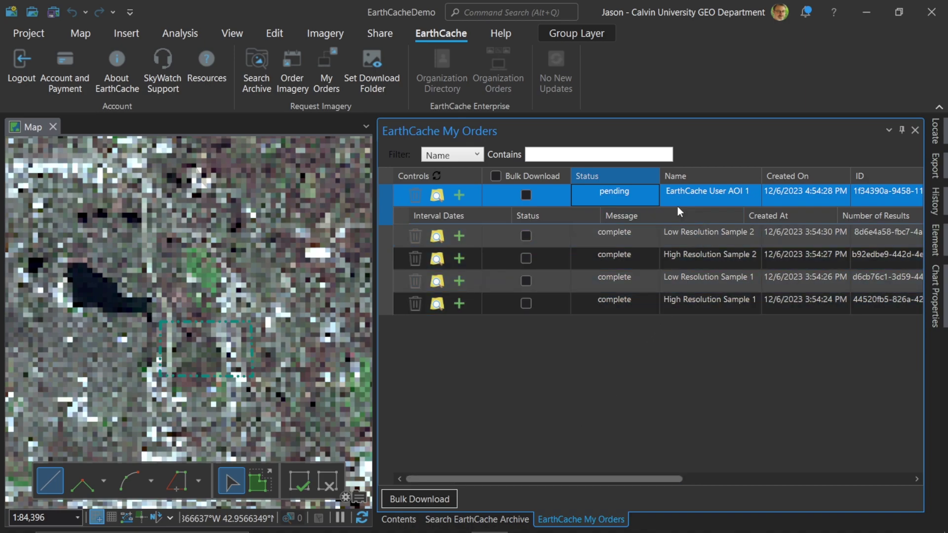
Step: Refresh the orders until the AOI 1 order completes, then expand its details
{"action": "left_click", "coordinate": [437, 176]}
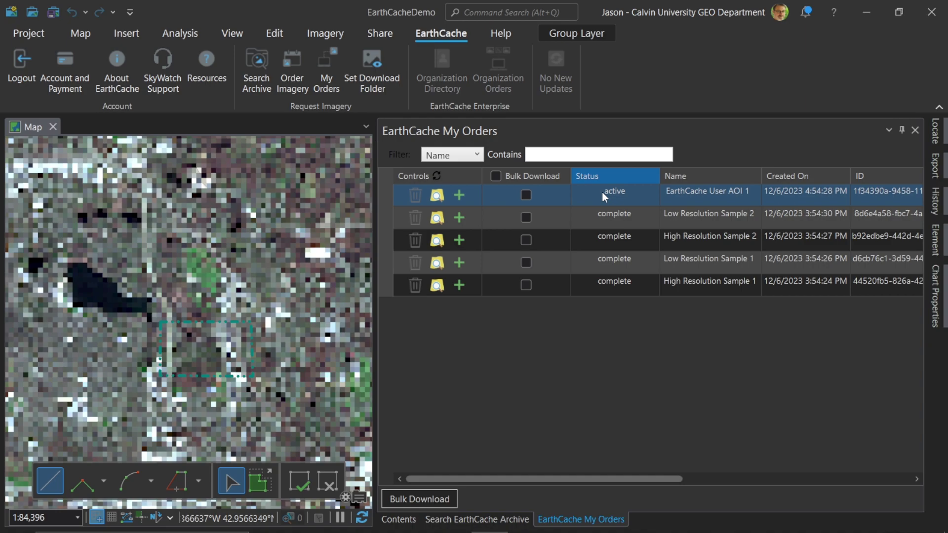
{"action": "left_click", "coordinate": [620, 301]}
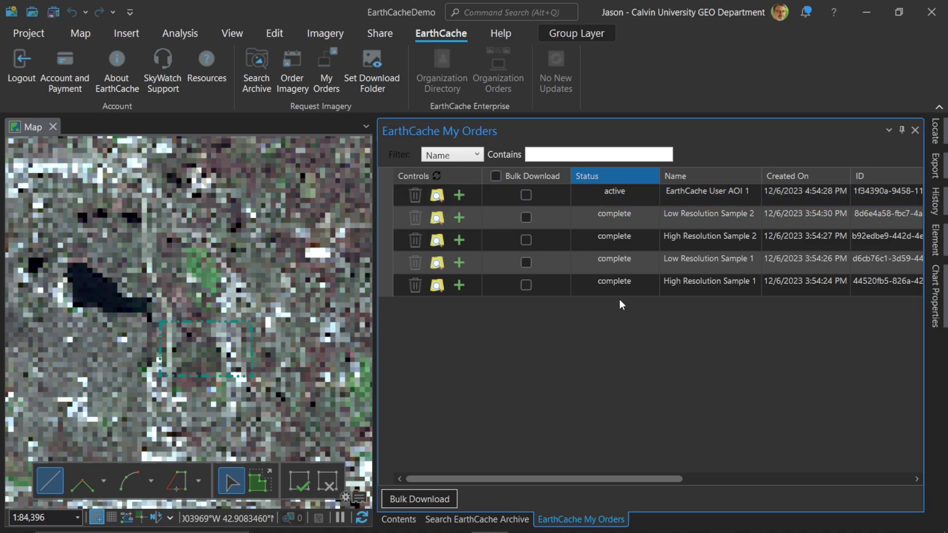
{"action": "left_click", "coordinate": [436, 177]}
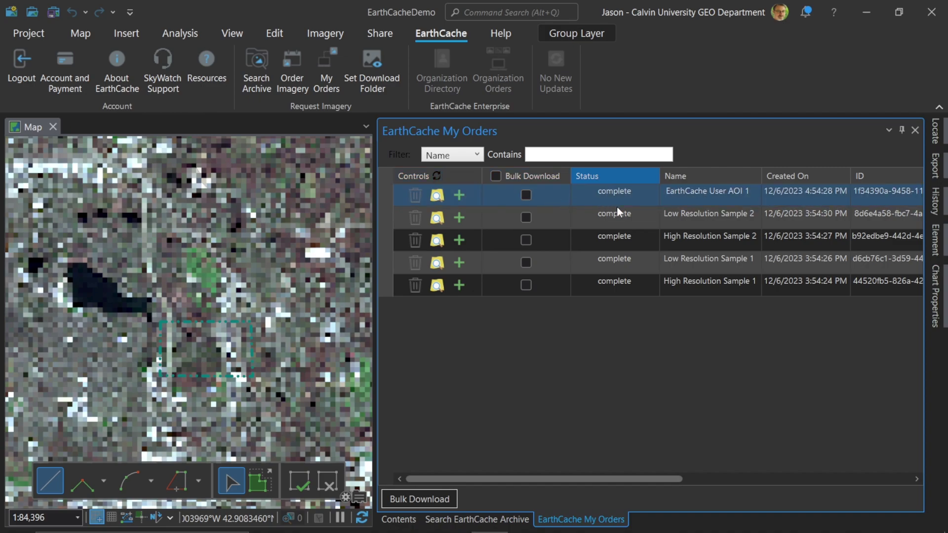
{"action": "left_click", "coordinate": [633, 198]}
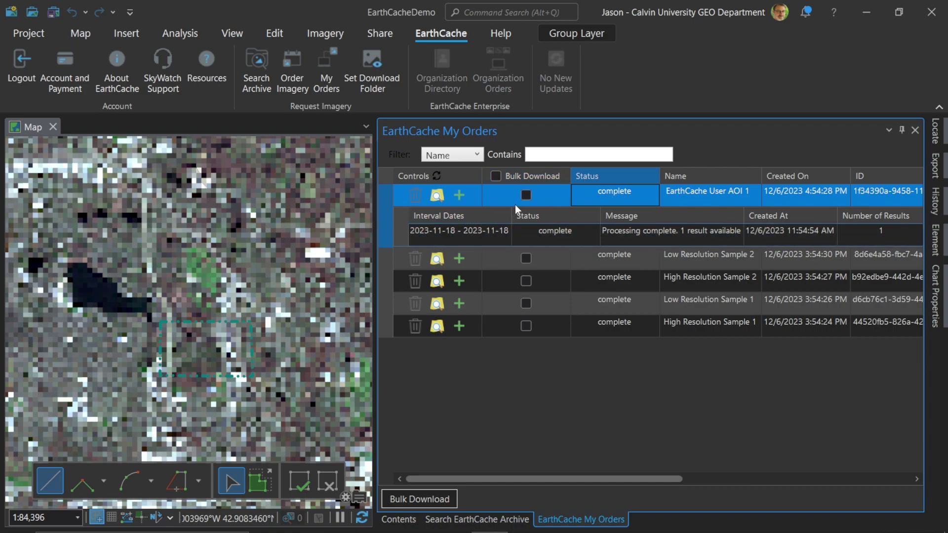
Step: Bulk-download the EarthCache User AOI 1 order and confirm downloading its pipeline
{"action": "left_click", "coordinate": [526, 196]}
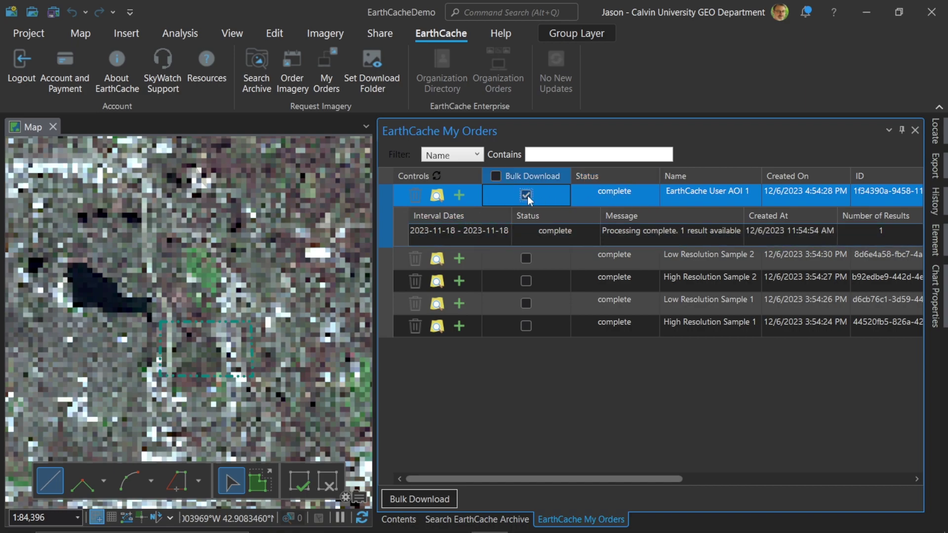
{"action": "left_click", "coordinate": [417, 499]}
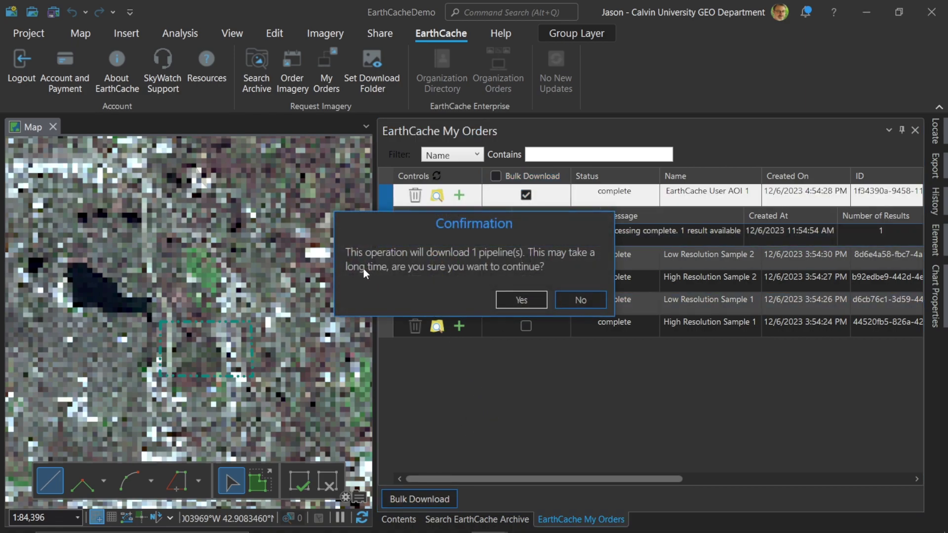
{"action": "left_click", "coordinate": [522, 301]}
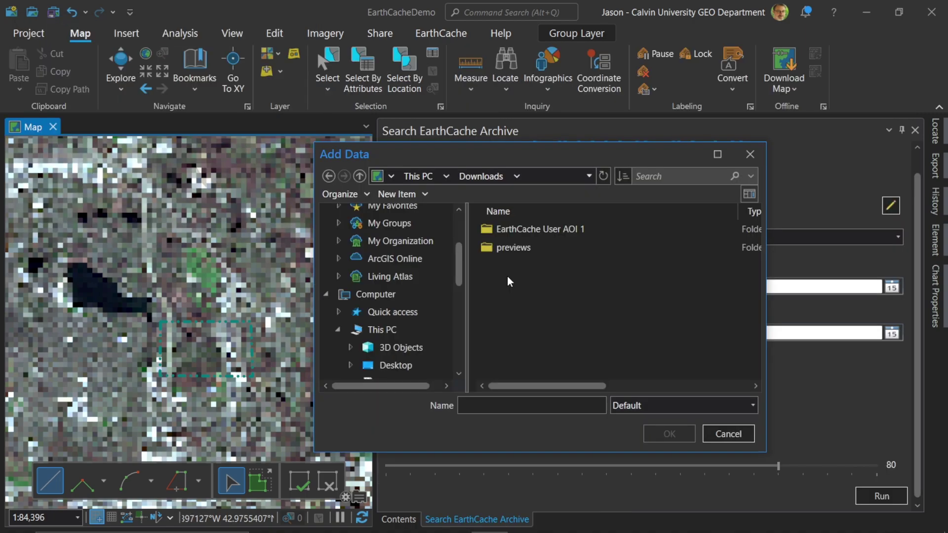
Step: Add SKYWATCH_S2_MS_20231118T1635_TC_Tile_0_0_9a90.tif from the EarthCache User AOI 1 folder, calculating statistics
{"action": "double_click", "coordinate": [487, 234]}
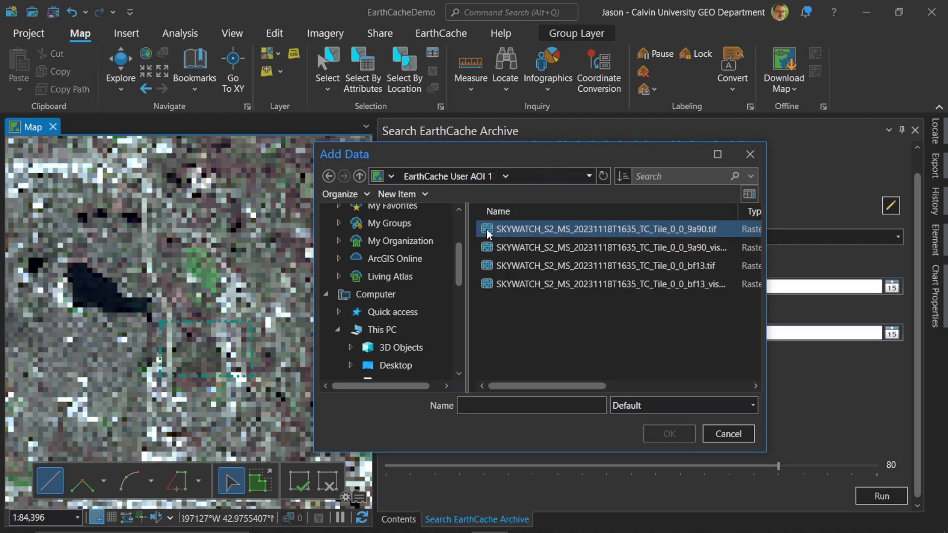
{"action": "left_click_drag", "start_coordinate": [516, 393], "coordinate": [577, 393]}
{"action": "left_click_drag", "start_coordinate": [591, 211], "coordinate": [650, 212]}
{"action": "left_click_drag", "start_coordinate": [592, 387], "coordinate": [498, 393]}
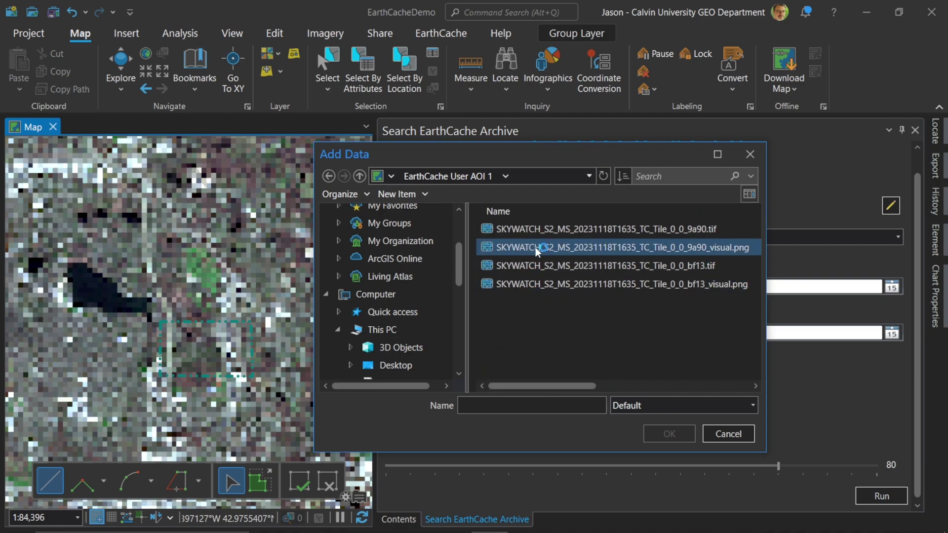
{"action": "left_click", "coordinate": [540, 229]}
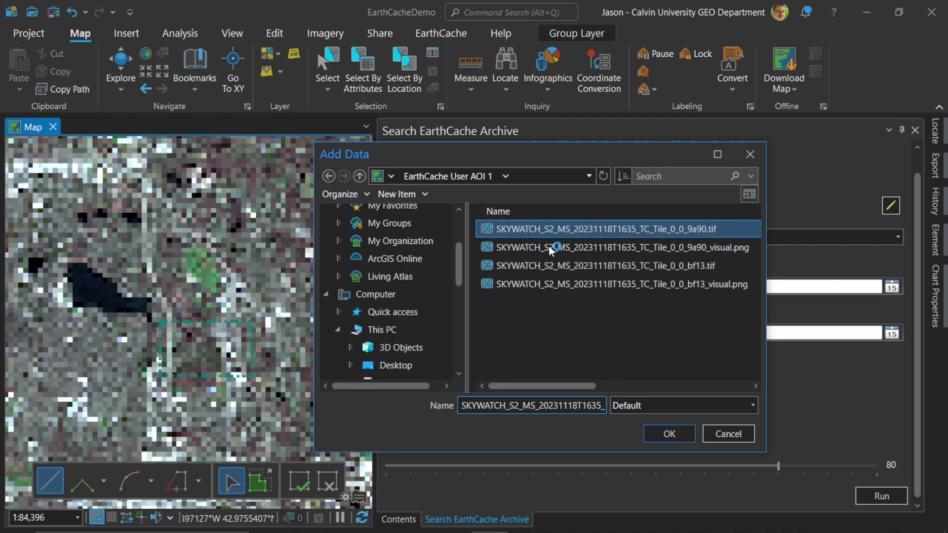
{"action": "left_click", "coordinate": [663, 434]}
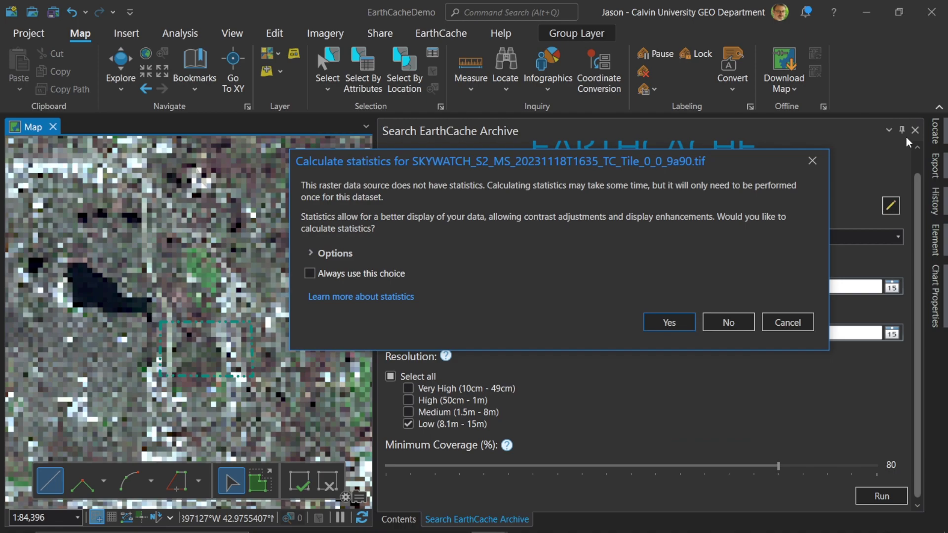
{"action": "left_click", "coordinate": [669, 323]}
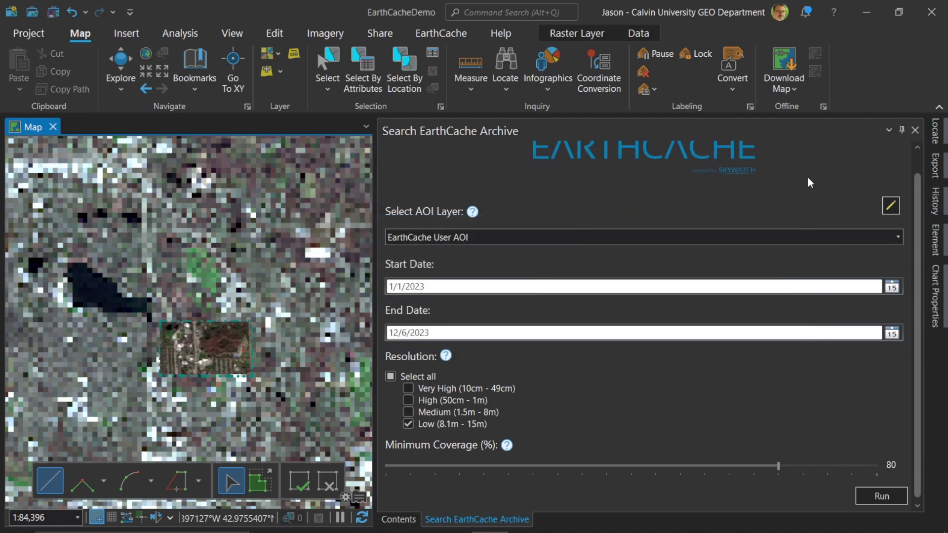
Step: Close the archive search, enlarge the map view, and zoom in over the 9a90 image tile
{"action": "left_click", "coordinate": [915, 130]}
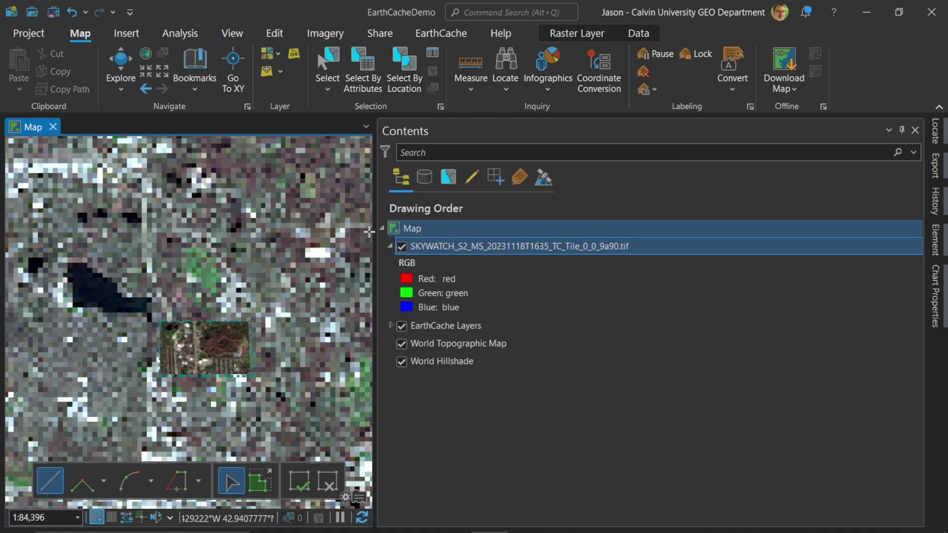
{"action": "left_click_drag", "start_coordinate": [373, 234], "coordinate": [721, 232]}
{"action": "scroll", "coordinate": [380, 306], "scroll_direction": "up", "scroll_amount": 5}
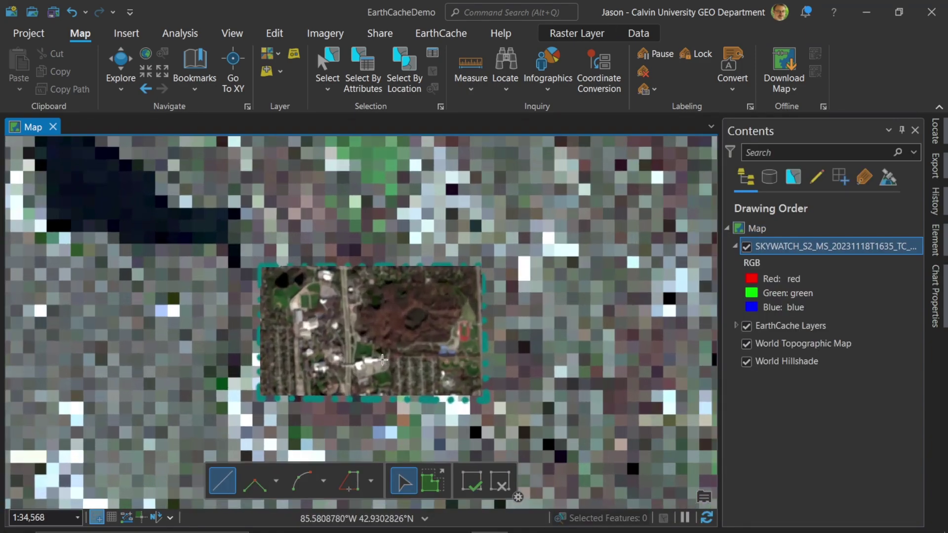
{"action": "scroll", "coordinate": [442, 294], "scroll_direction": "down", "scroll_amount": 2}
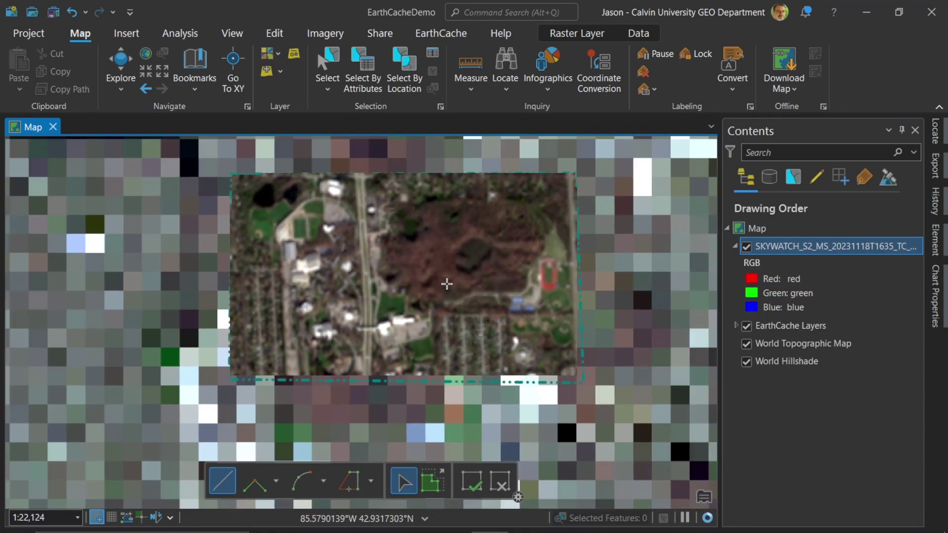
{"action": "left_click_drag", "start_coordinate": [448, 278], "coordinate": [450, 314]}
{"action": "scroll", "coordinate": [425, 326], "scroll_direction": "up", "scroll_amount": 1}
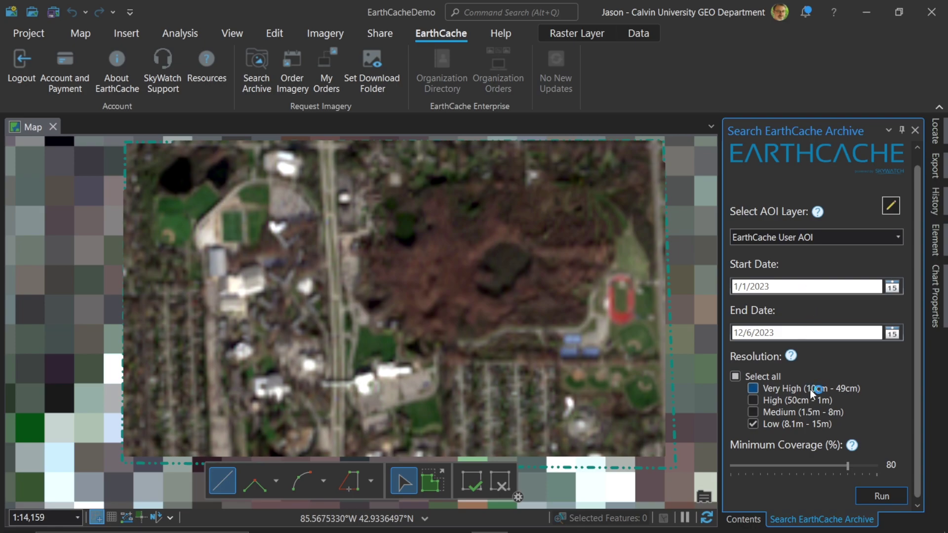
Step: Rerun the archive search with Very High (10cm - 49cm) in and Low (8.1m - 15m) out
{"action": "left_click", "coordinate": [753, 389]}
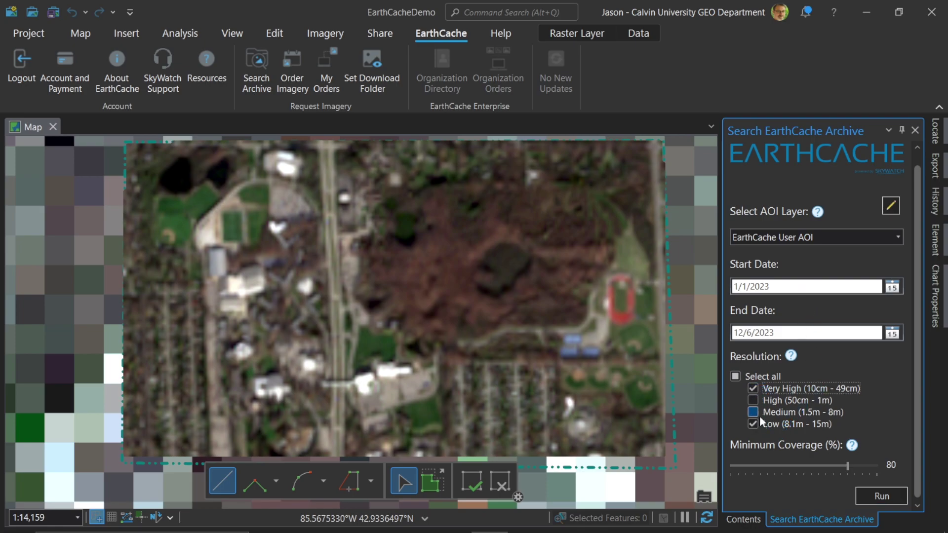
{"action": "left_click", "coordinate": [754, 423]}
{"action": "left_click", "coordinate": [882, 495]}
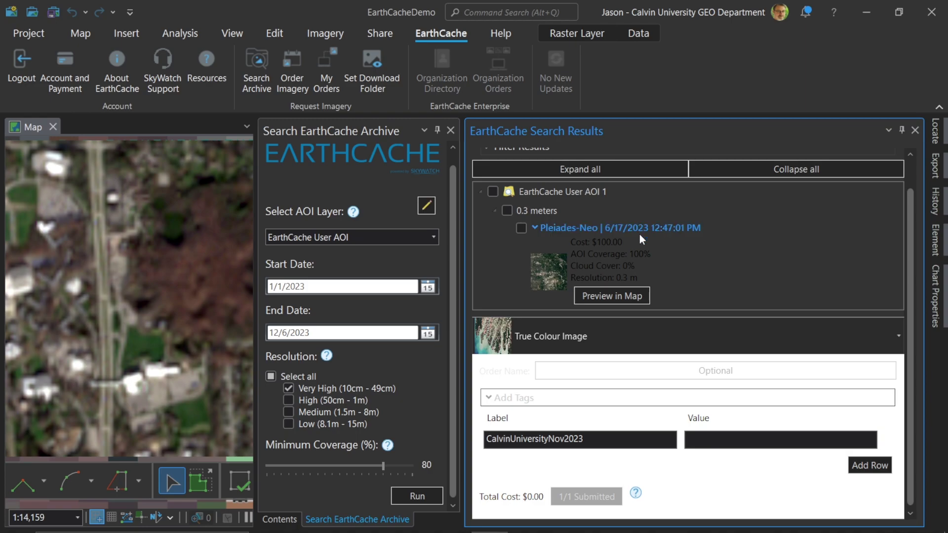
Step: Select the Pleiades-Neo result and append 'HighRes' to the order label, fixing the typo
{"action": "left_click", "coordinate": [582, 242]}
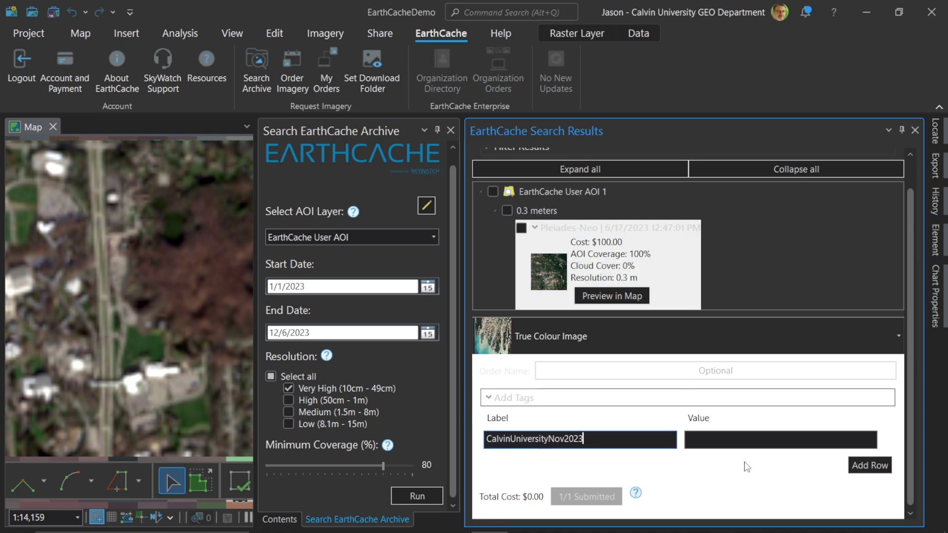
{"action": "type", "text": "HighRees"}
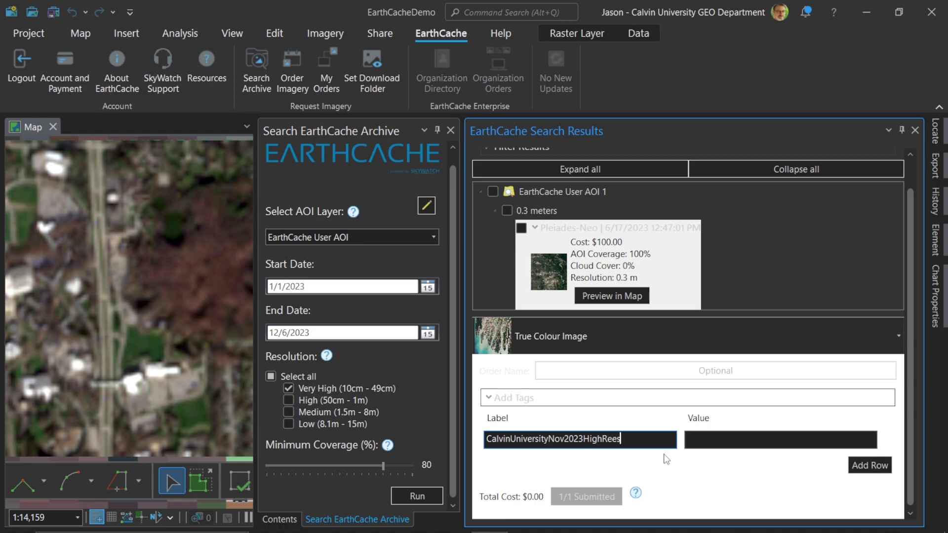
{"action": "key", "text": "BackSpace"}
{"action": "key", "text": "BackSpace"}
{"action": "type", "text": "s"}
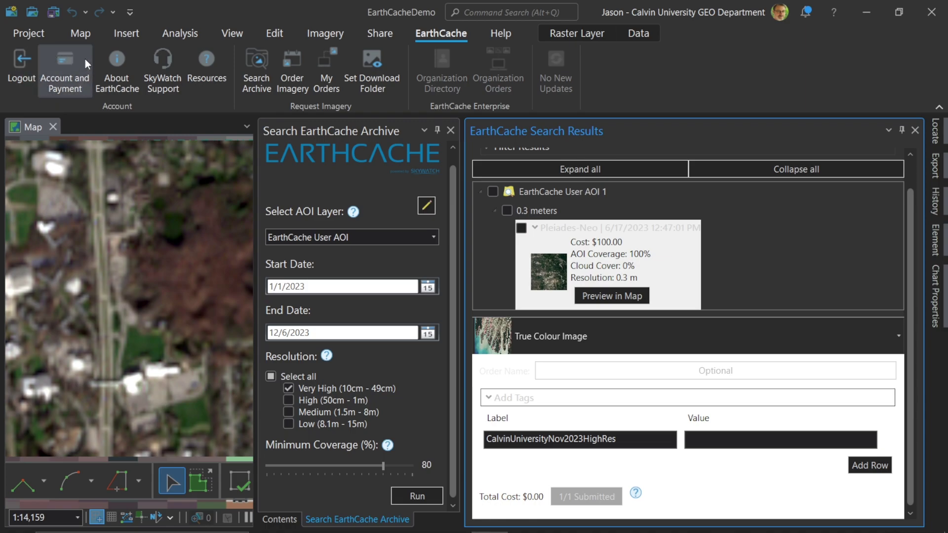
Step: Add the 0.3 m Pleiades-Neo scene, attempt the $100.00 order, and dismiss the payment warning
{"action": "left_click", "coordinate": [509, 210]}
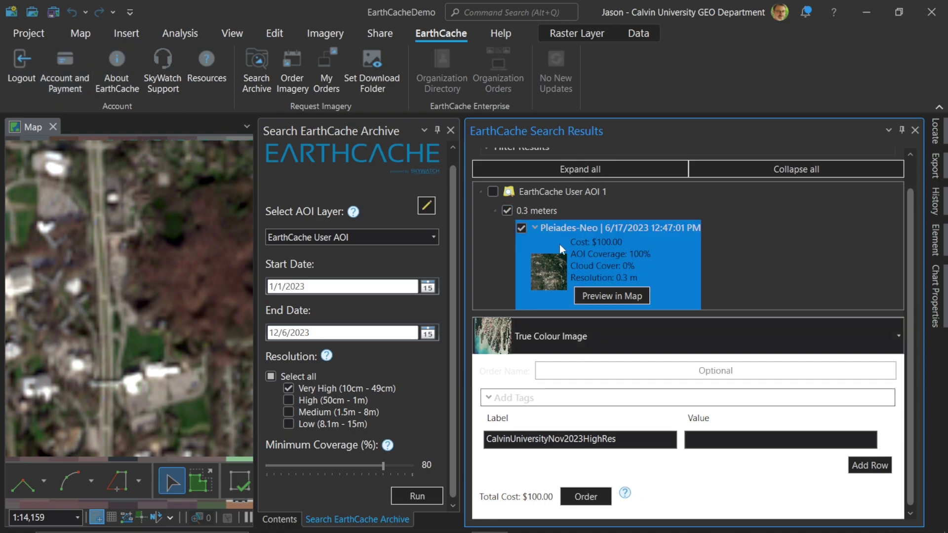
{"action": "left_click", "coordinate": [586, 495]}
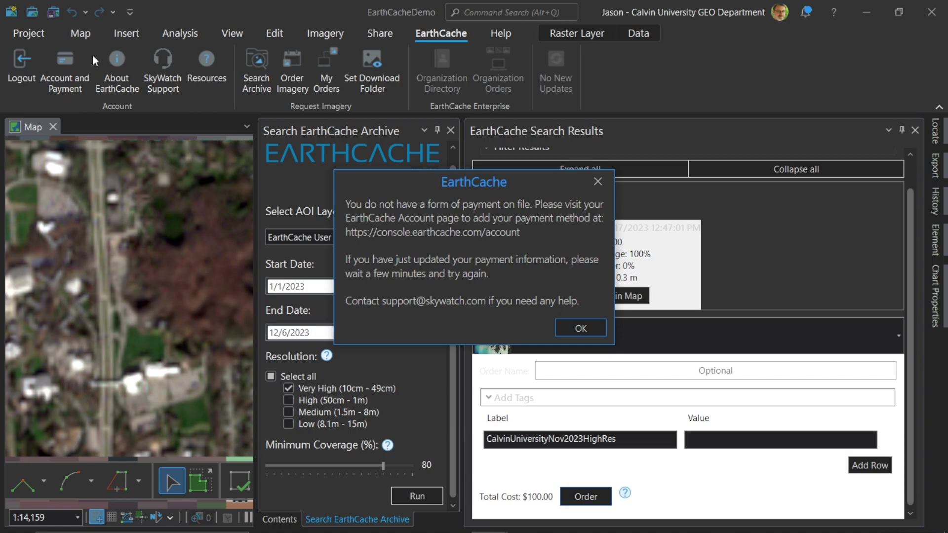
{"action": "left_click", "coordinate": [582, 328]}
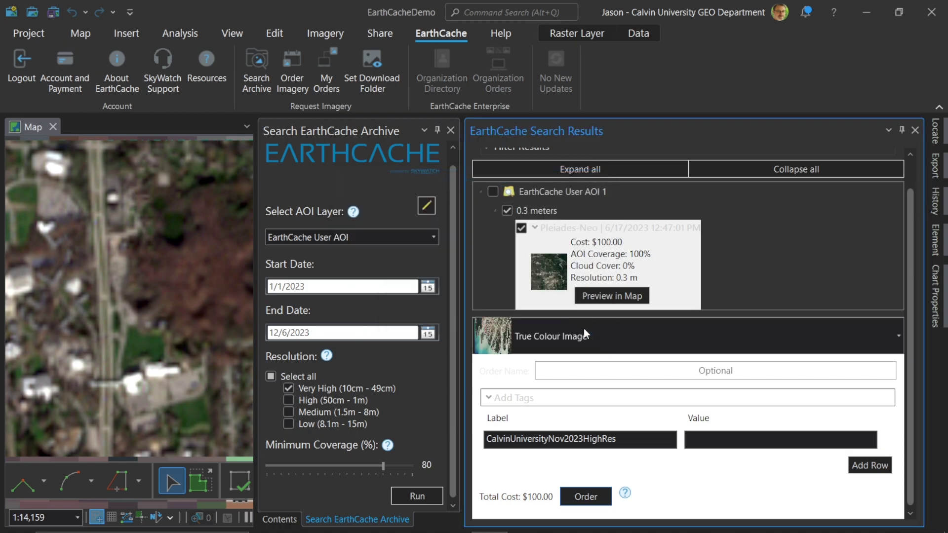